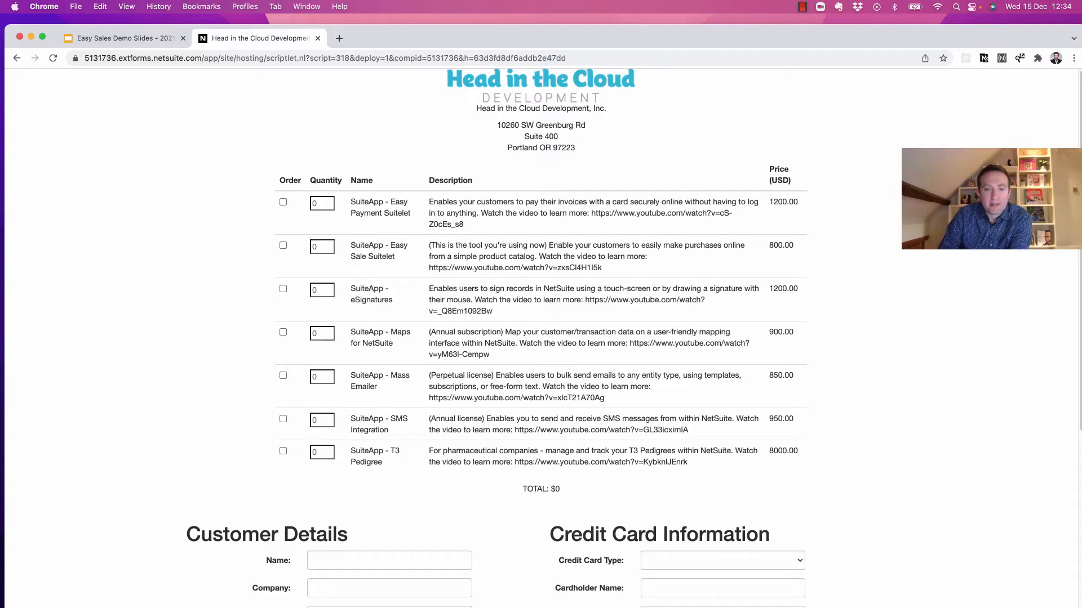
# Scroll through the order form to the Customer Details and Credit Card sections and back up.
pyautogui.scroll(-5, 541, 423)
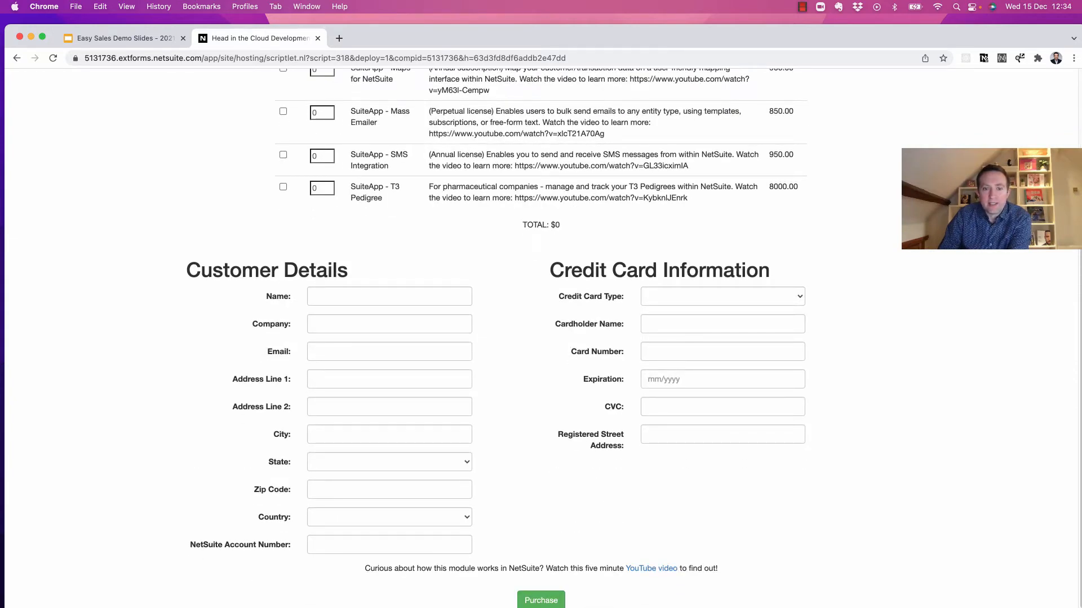
pyautogui.scroll(5, 541, 344)
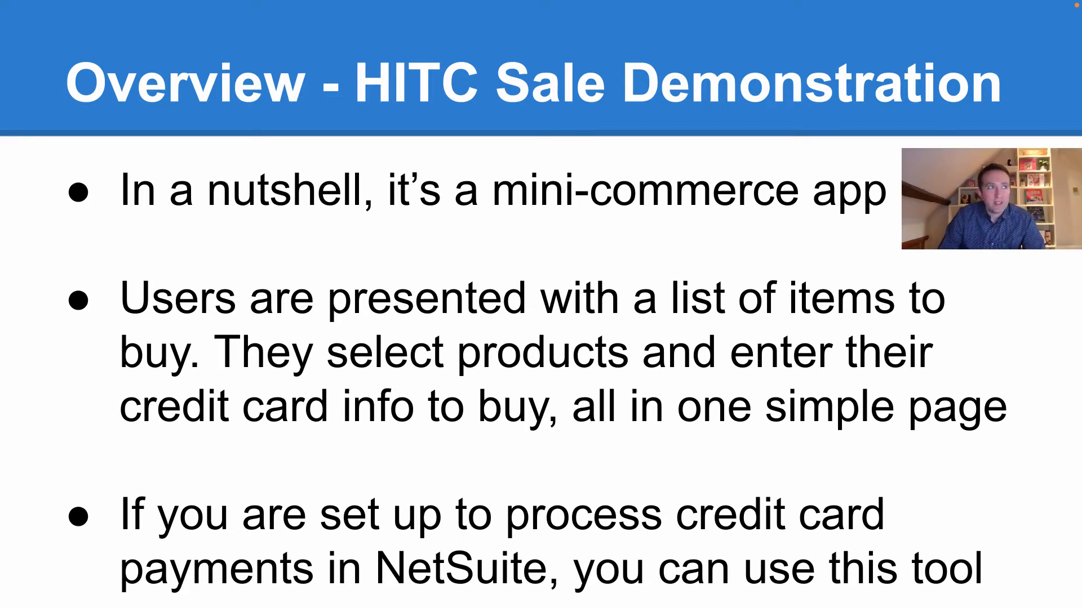
# Exit the slideshow and open Customization > SuiteBundler > Search & Install Bundles in NetSuite.
pyautogui.press('Escape')
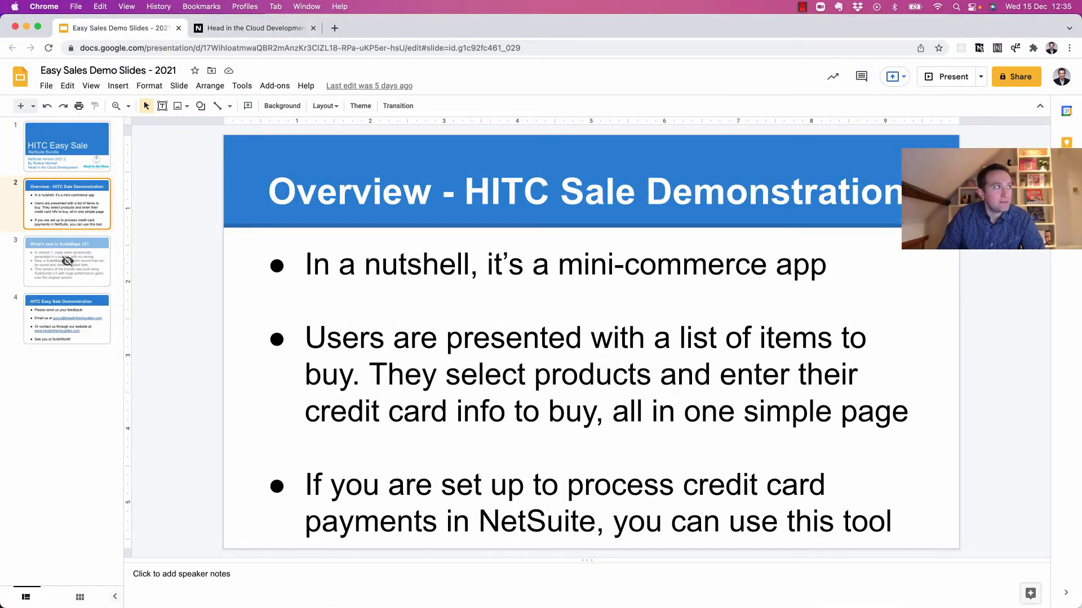
pyautogui.press('super+Tab')
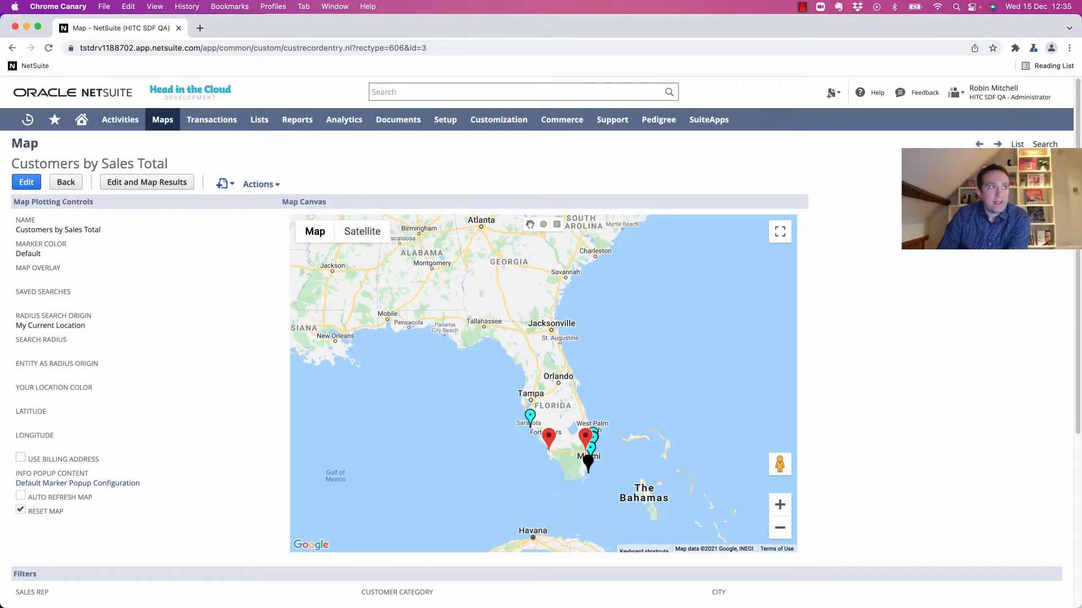
pyautogui.moveTo(498, 119)
pyautogui.moveTo(507, 300)
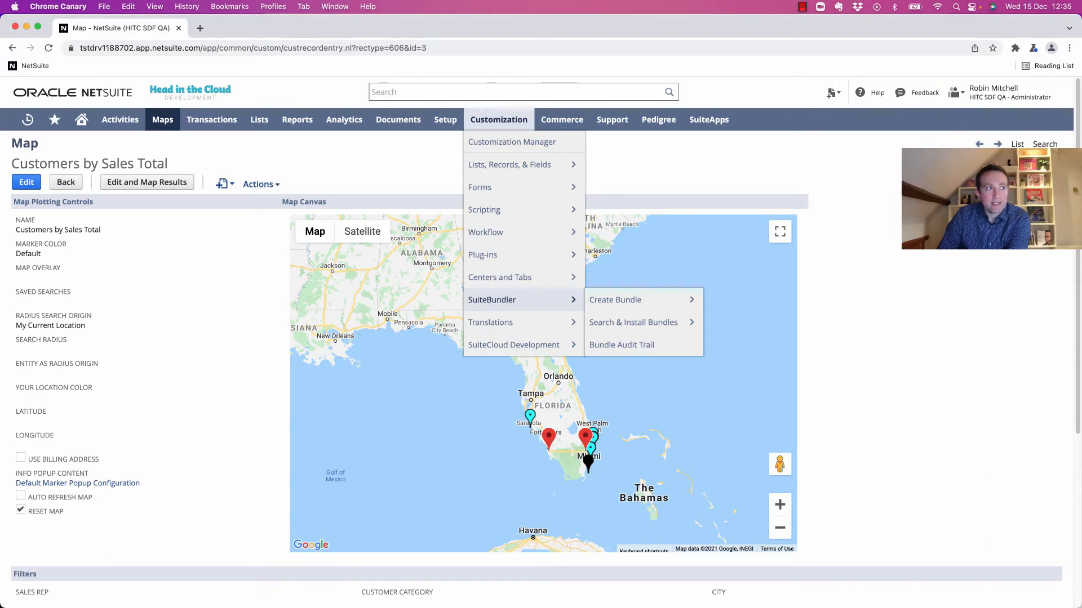
pyautogui.click(633, 322)
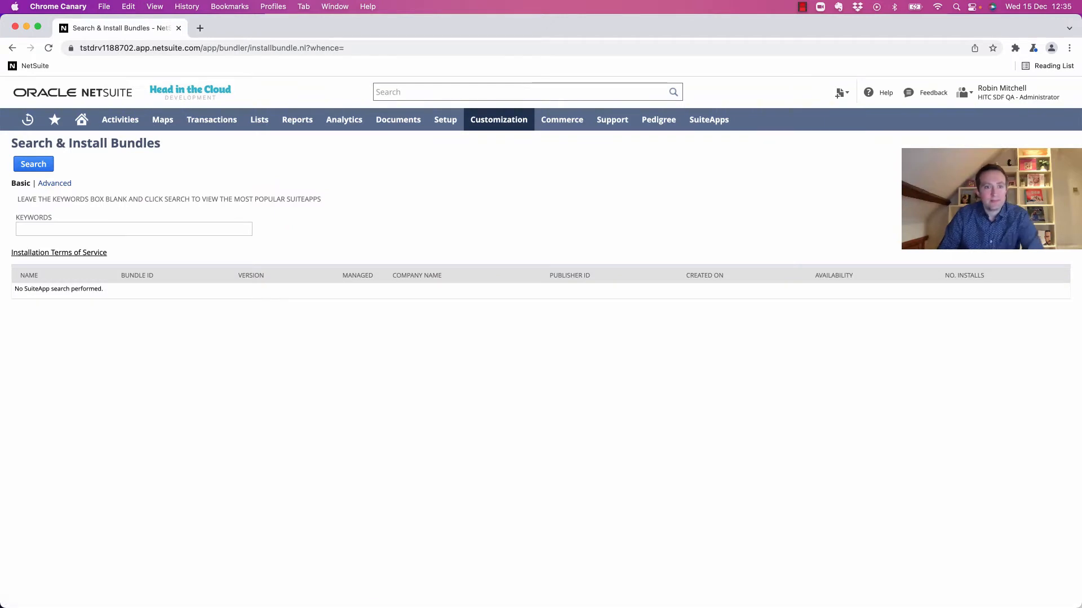
# Search bundles for 'head in the cloud - easy sale' and open the first Easy Sales result.
pyautogui.click(133, 229)
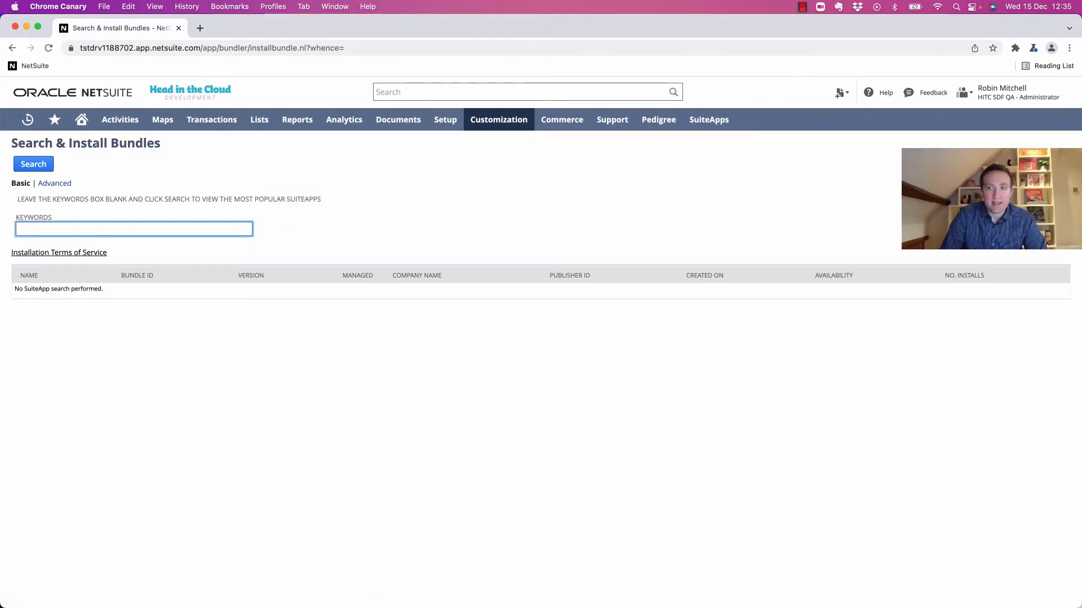
pyautogui.write('head in the clo')
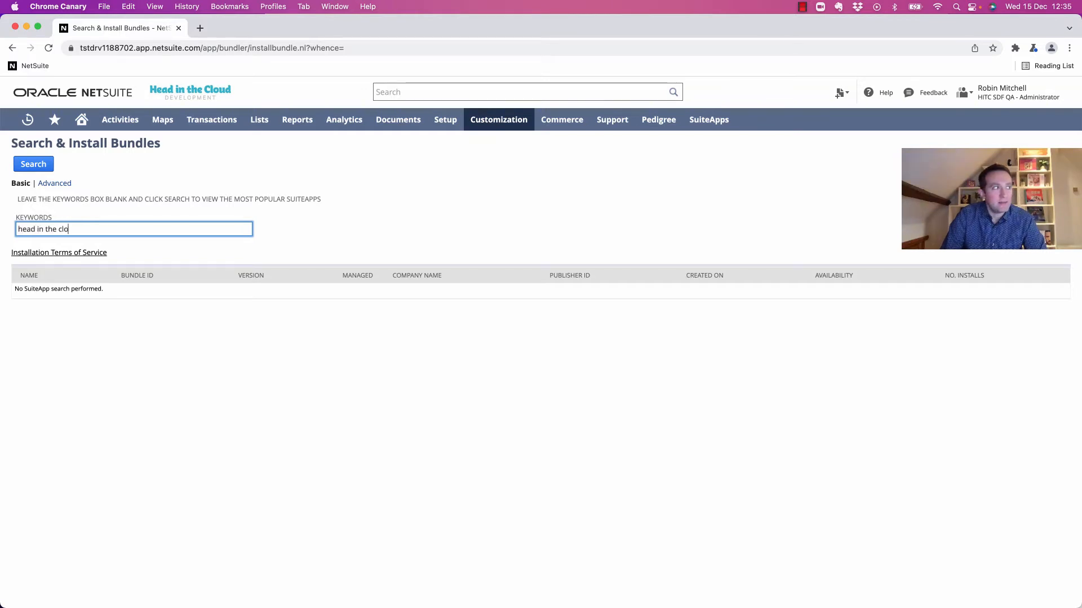
pyautogui.write('ud - easy sale')
pyautogui.press('Return')
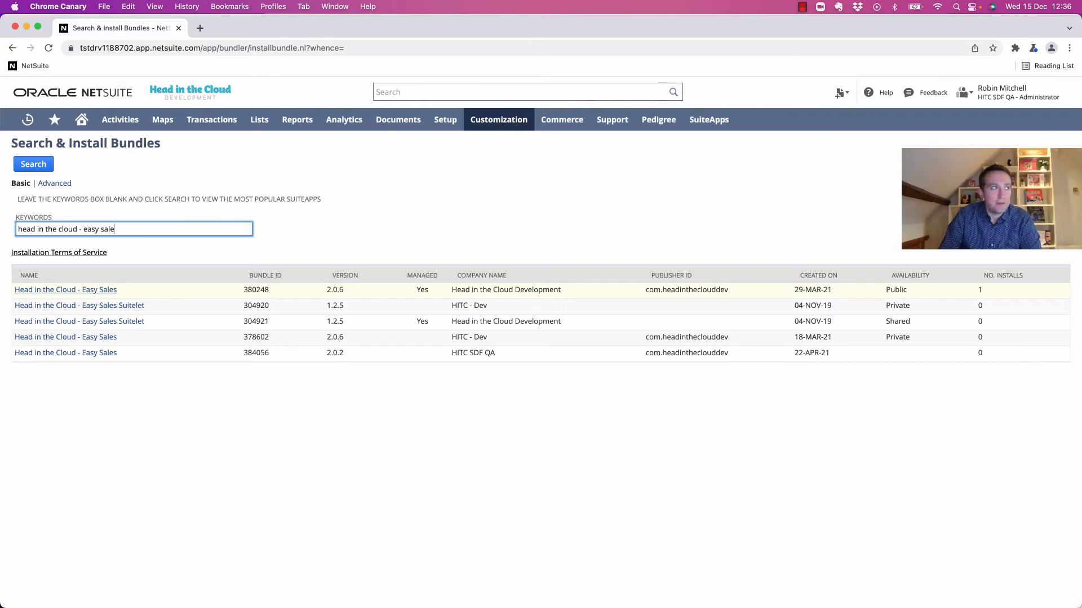
pyautogui.click(66, 290)
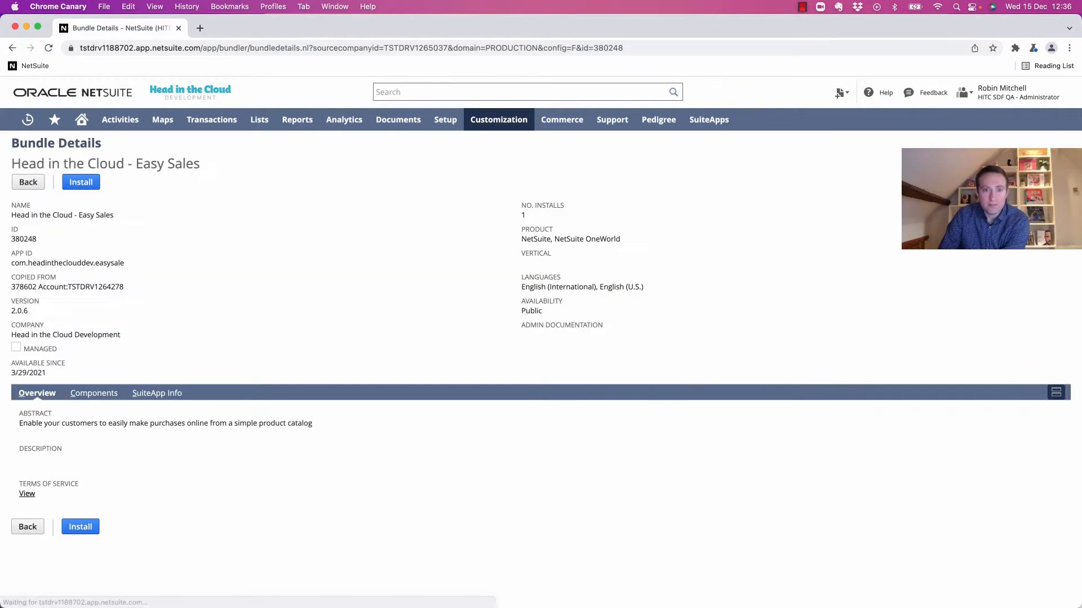
# Install the Easy Sales bundle, agreeing to the terms of service and confirming the install.
pyautogui.click(80, 182)
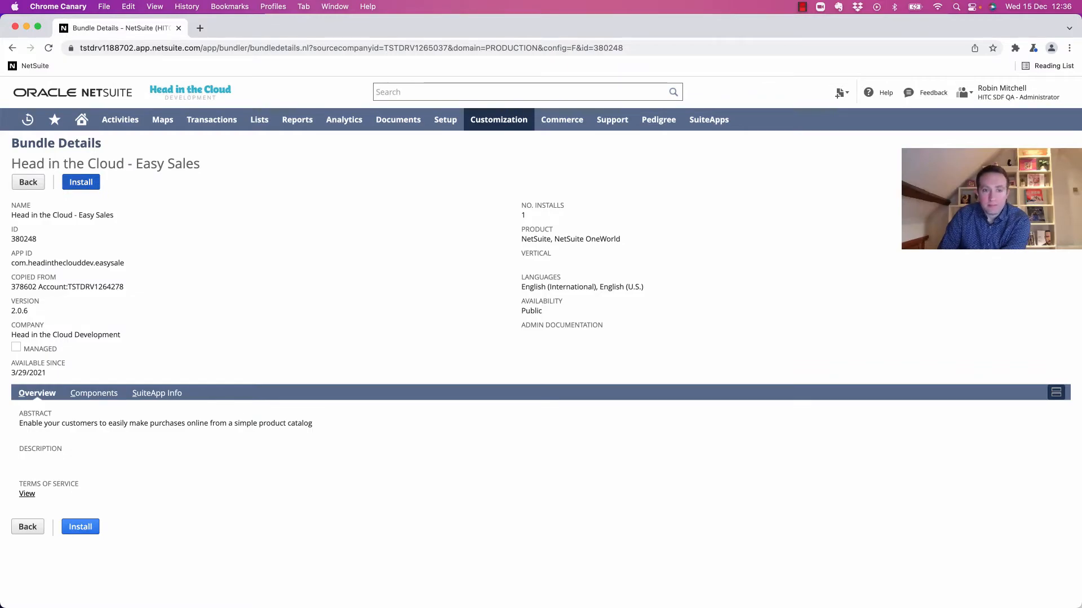
pyautogui.scroll(-14, 537, 326)
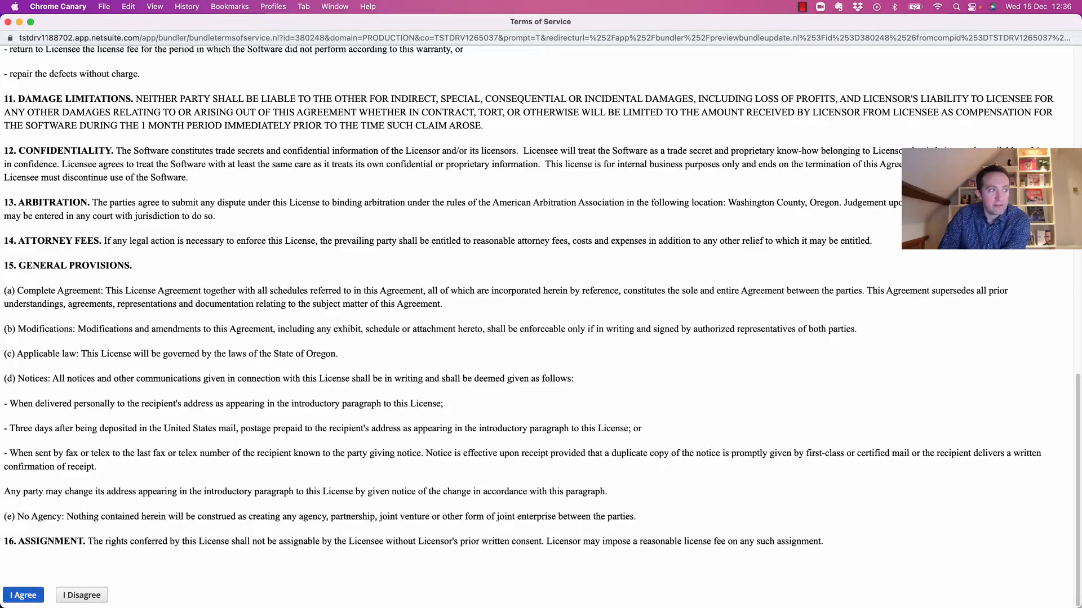
pyautogui.click(23, 595)
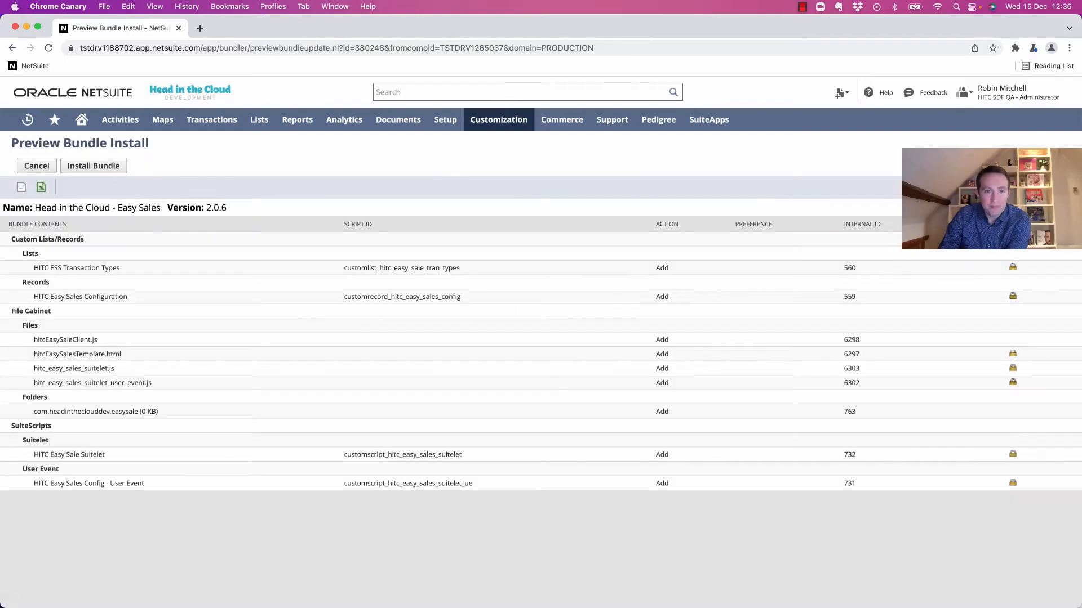
pyautogui.click(94, 165)
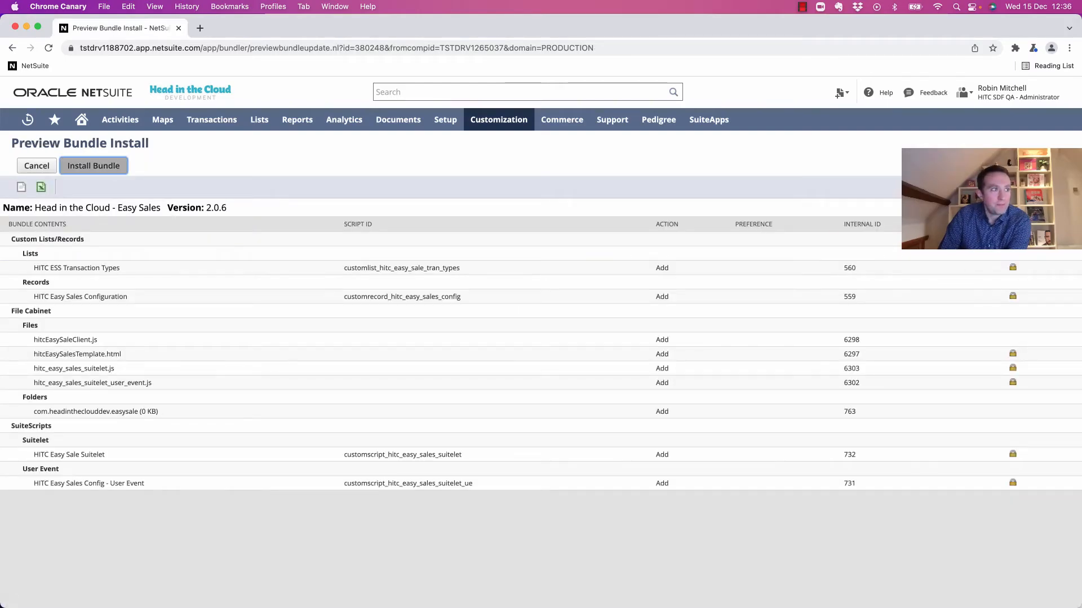
pyautogui.press('Return')
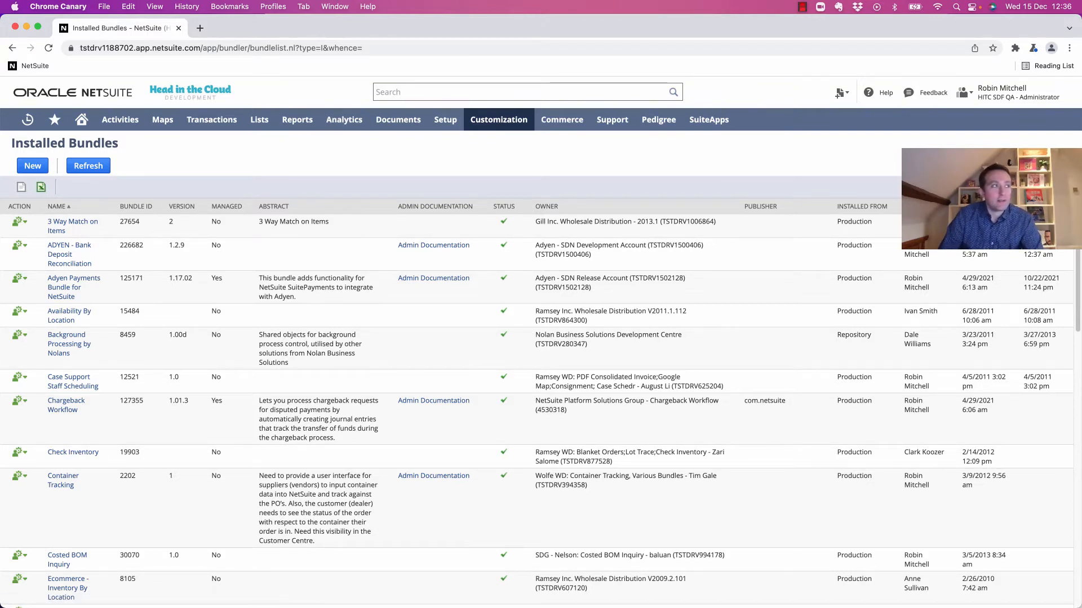
# Run the global search 'search: Easy' to open the Easy Sale Items results.
pyautogui.click(521, 92)
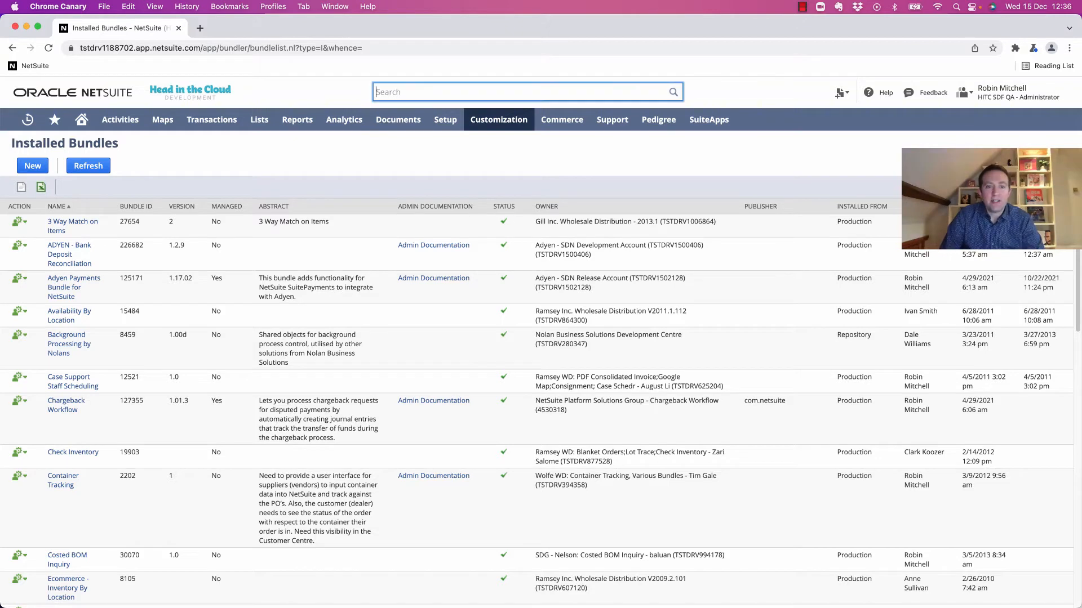
pyautogui.write('search: Easy')
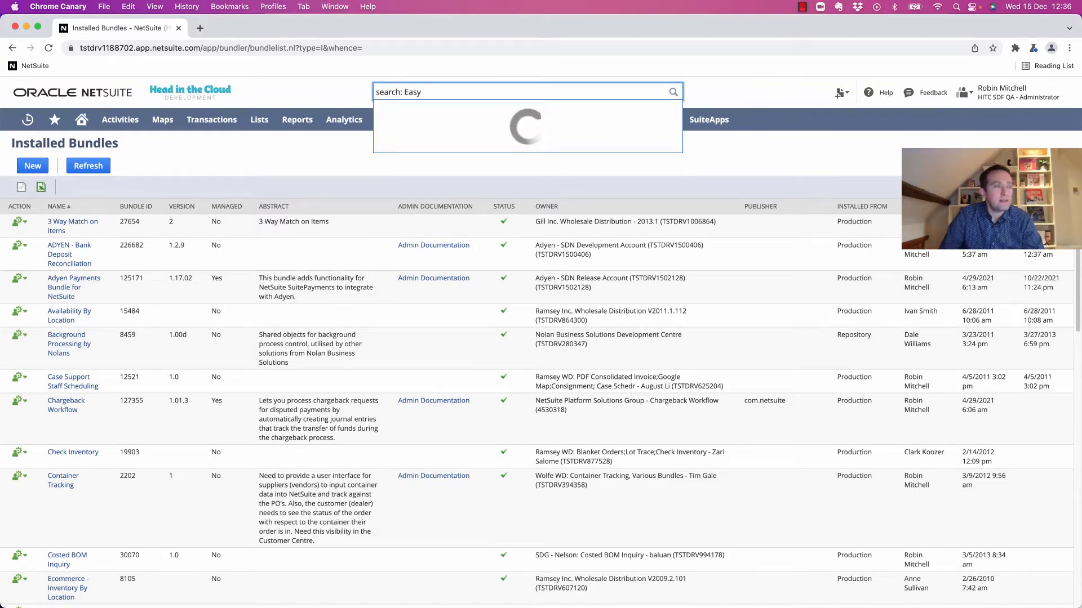
pyautogui.press('Return')
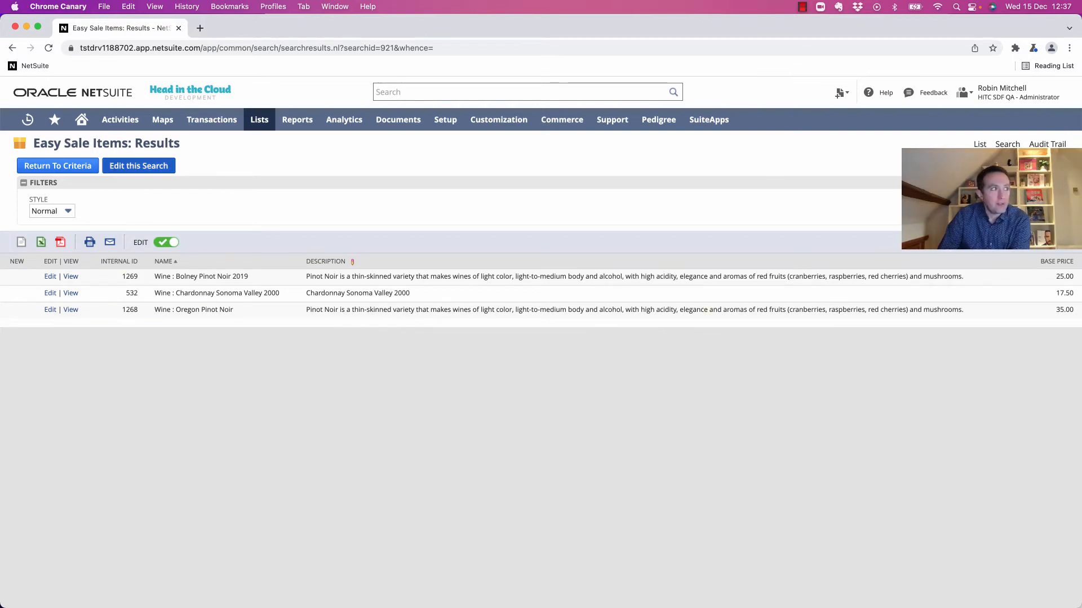
pyautogui.click(139, 166)
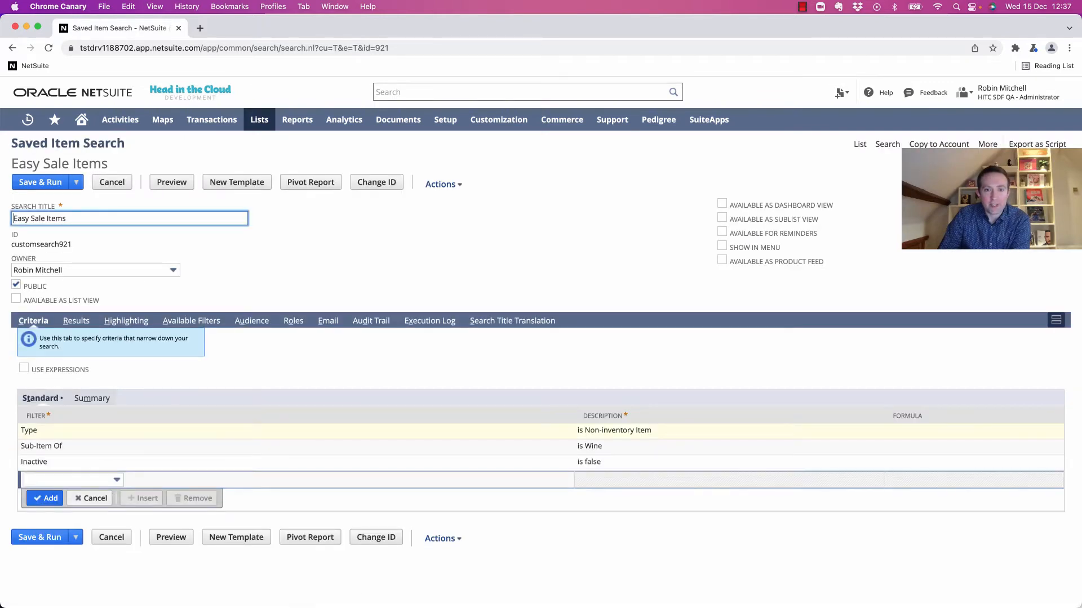
pyautogui.click(76, 321)
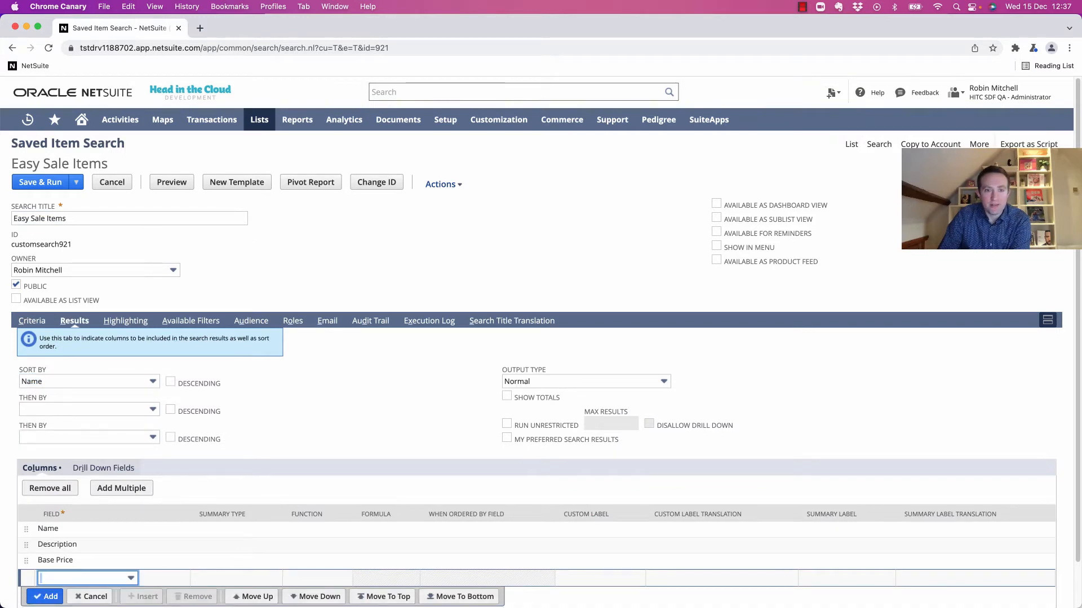
pyautogui.scroll(-2, 535, 366)
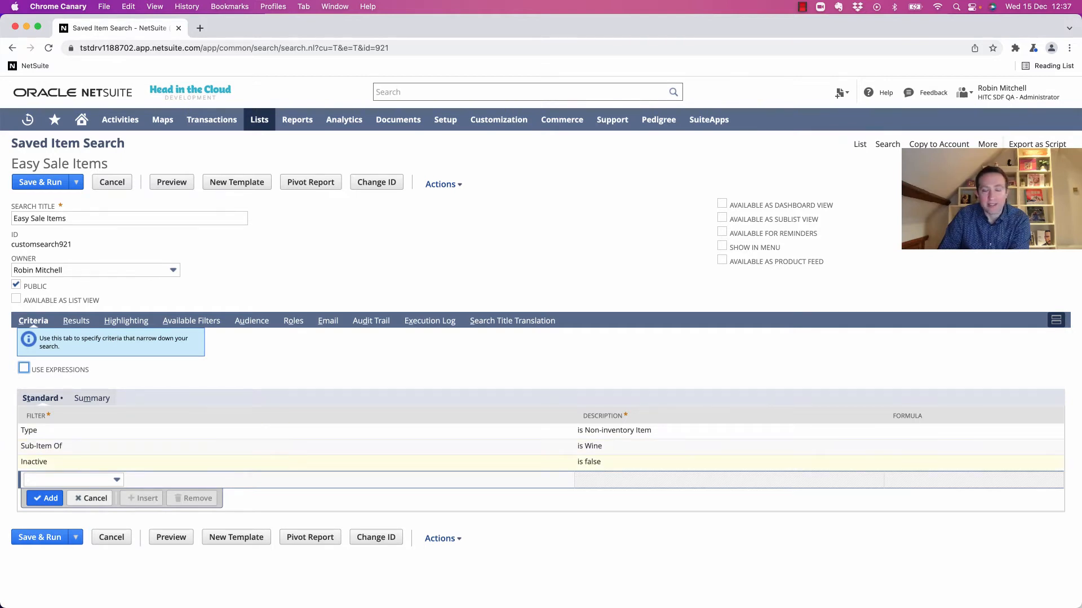
pyautogui.click(76, 321)
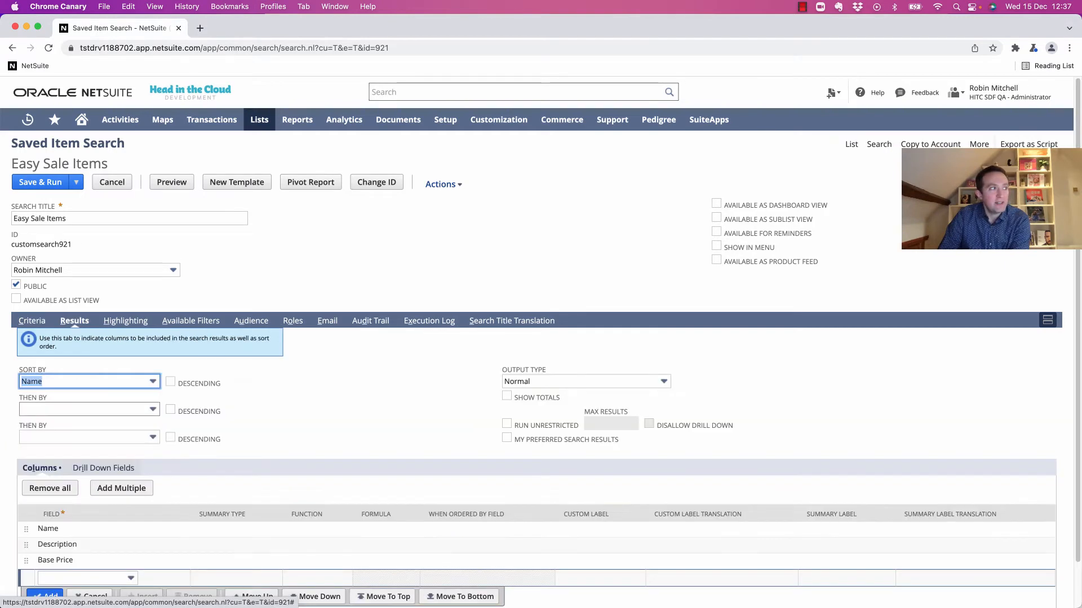
pyautogui.scroll(-1, 541, 361)
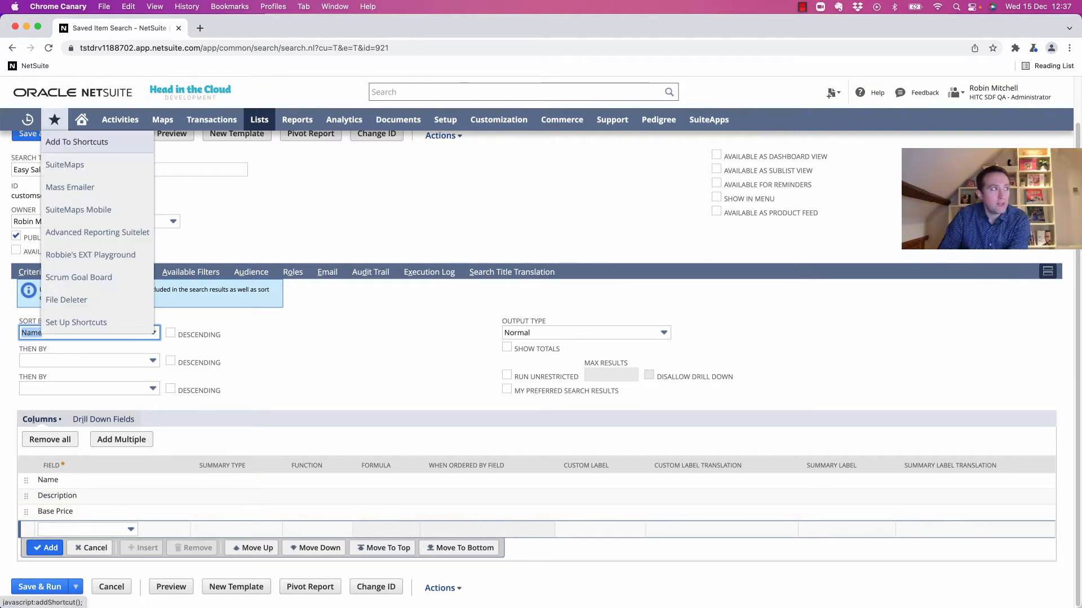
pyautogui.click(40, 135)
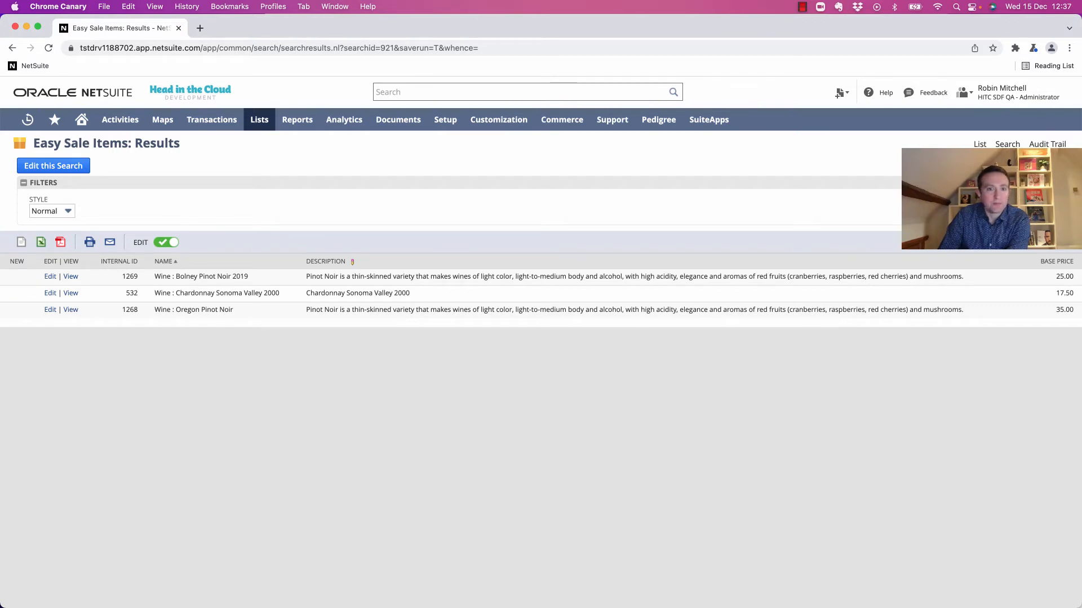
# Open the Installed Bundles list and confirm Head in the Cloud - Easy Sales 2.0.6 is installed.
pyautogui.moveTo(499, 120)
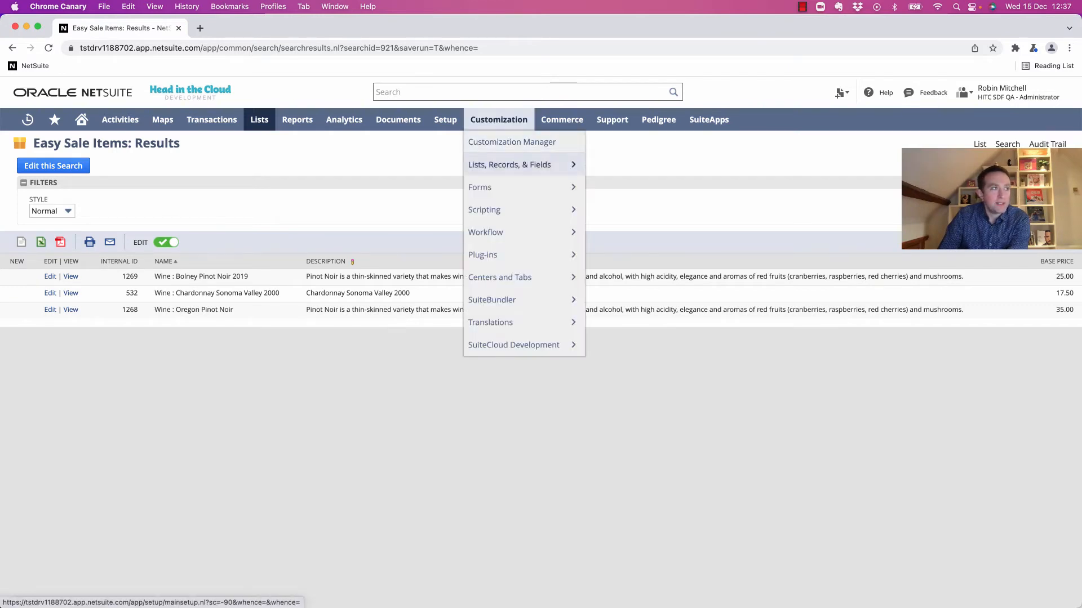
pyautogui.moveTo(507, 300)
pyautogui.moveTo(633, 323)
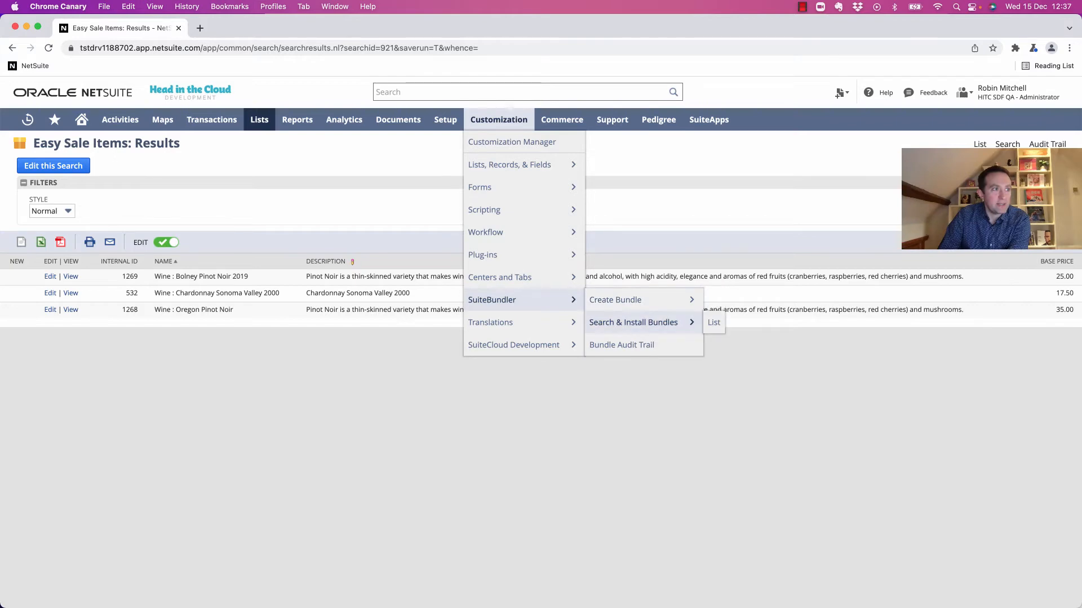
pyautogui.click(713, 322)
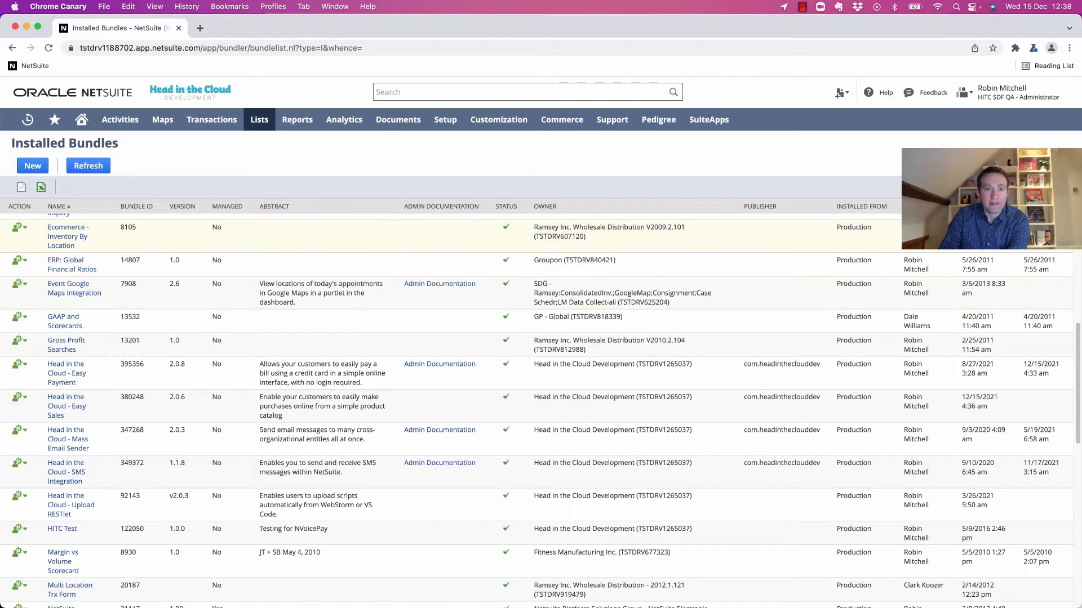
pyautogui.moveTo(445, 119)
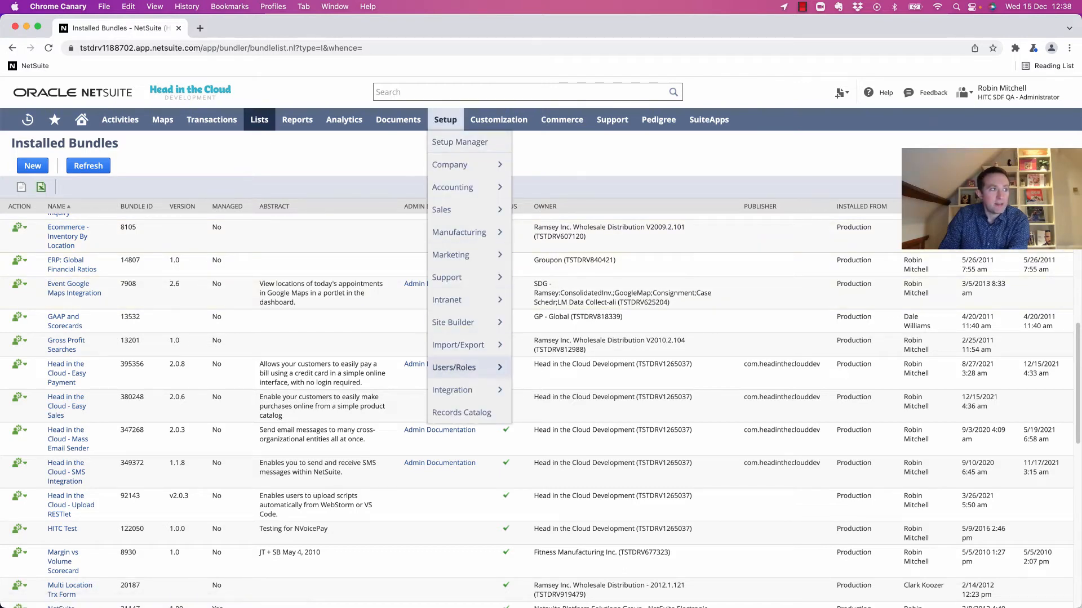
pyautogui.moveTo(468, 390)
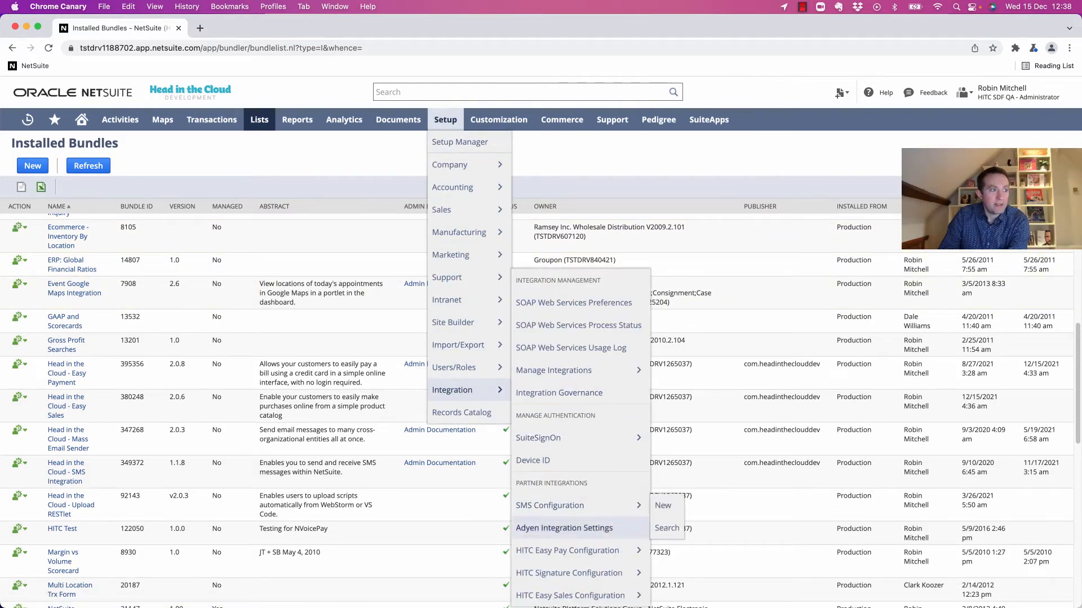
pyautogui.moveTo(570, 596)
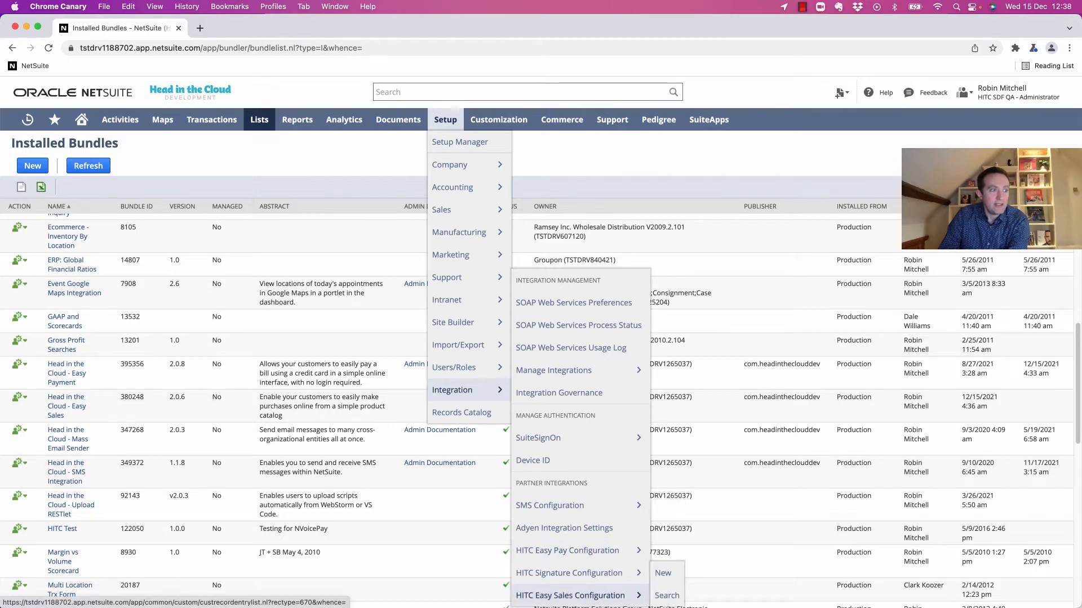
# Start a new Easy Sales configuration for the Honeycomb Mfg subsidiary, named Honeycomb Mfg.
pyautogui.click(662, 573)
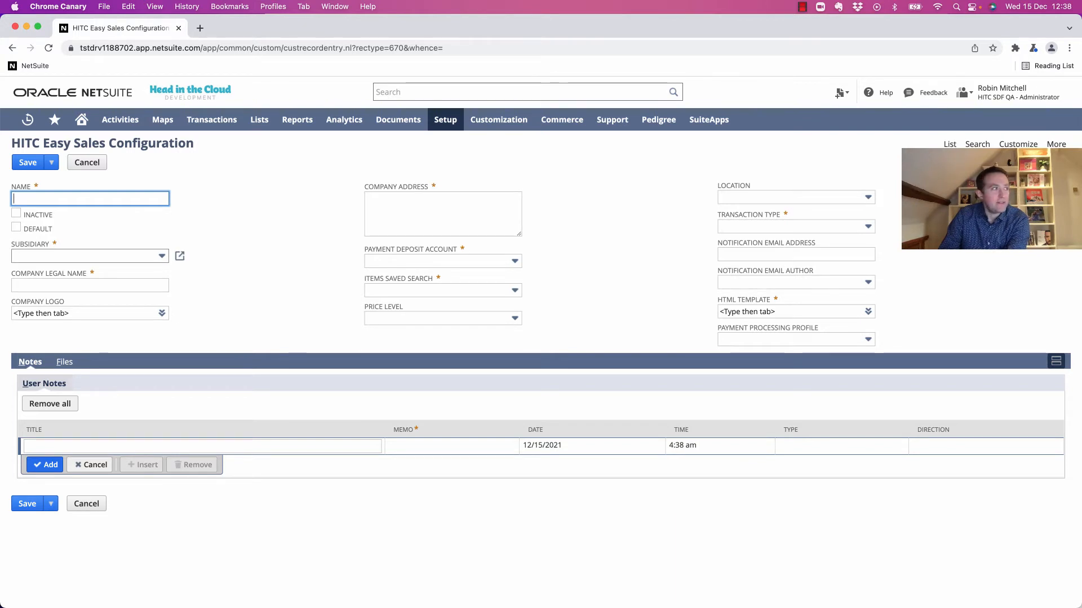
pyautogui.click(162, 256)
pyautogui.click(90, 303)
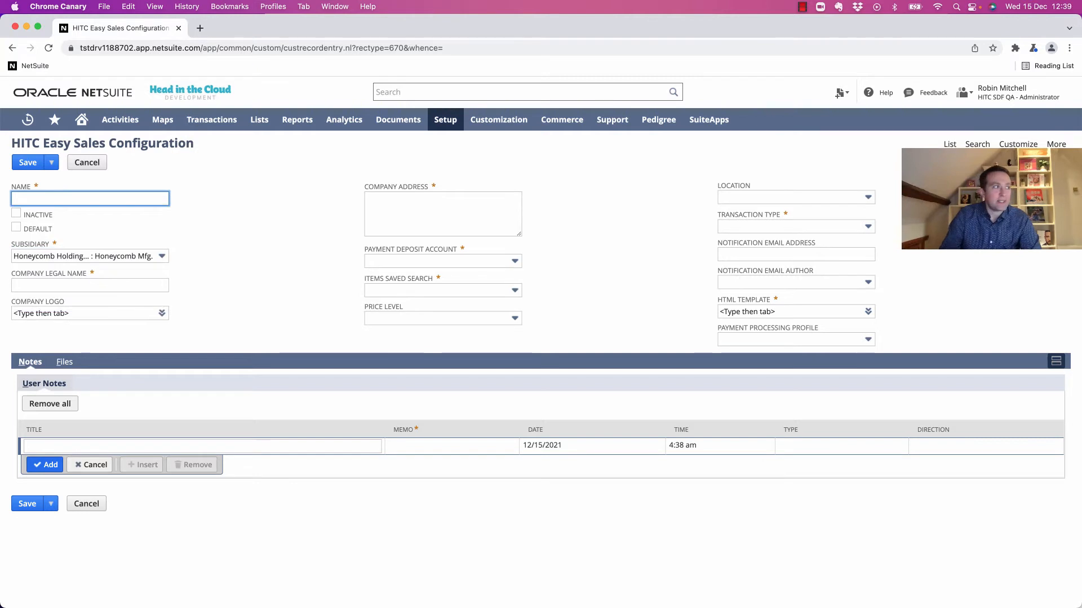
pyautogui.write('Ho')
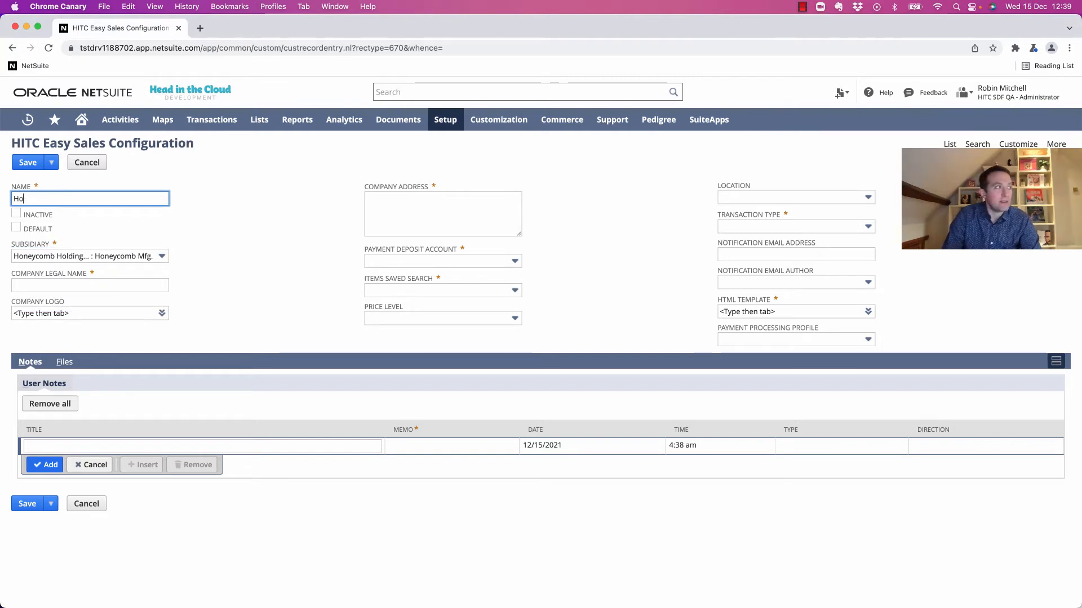
pyautogui.write('neycomb Mfg')
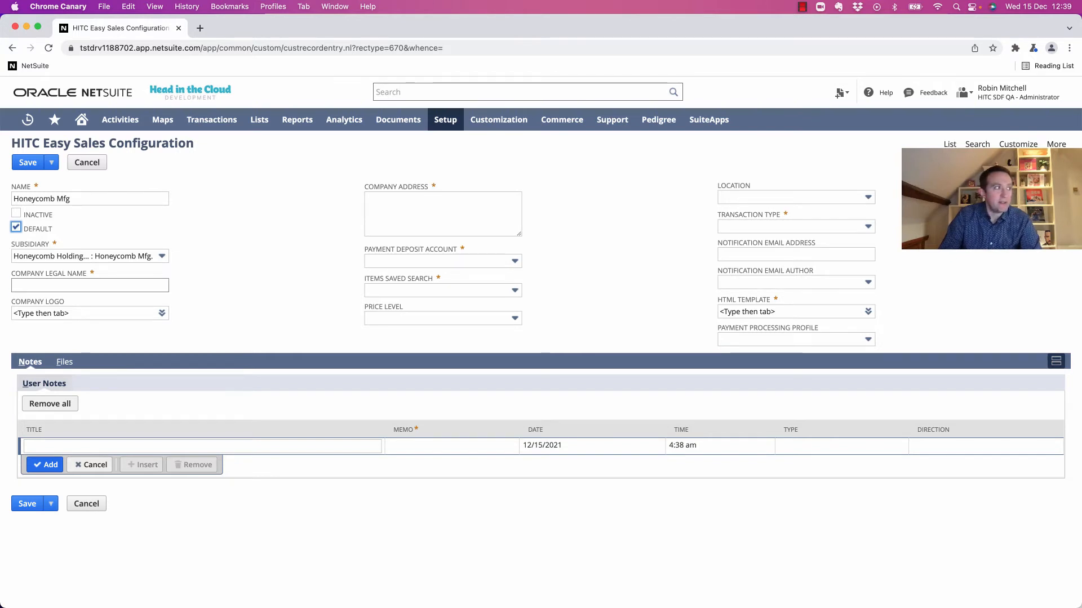
# Enter legal name 'Head in the Cloud', the HITC_NS_Logo logo and the two-line company address.
pyautogui.click(90, 286)
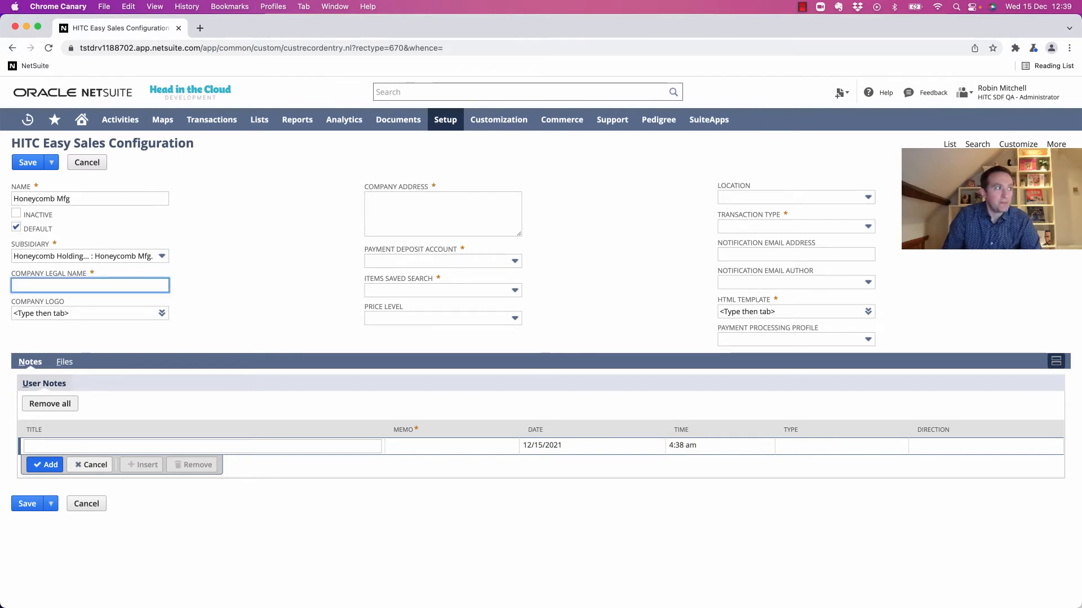
pyautogui.write('Head in the C')
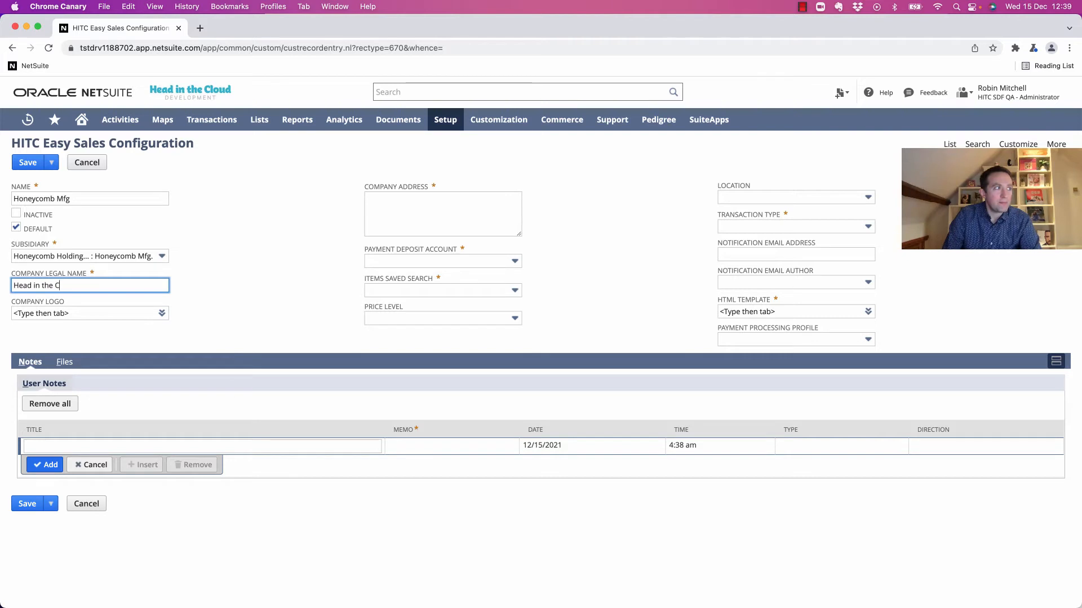
pyautogui.write('loud')
pyautogui.press('Tab')
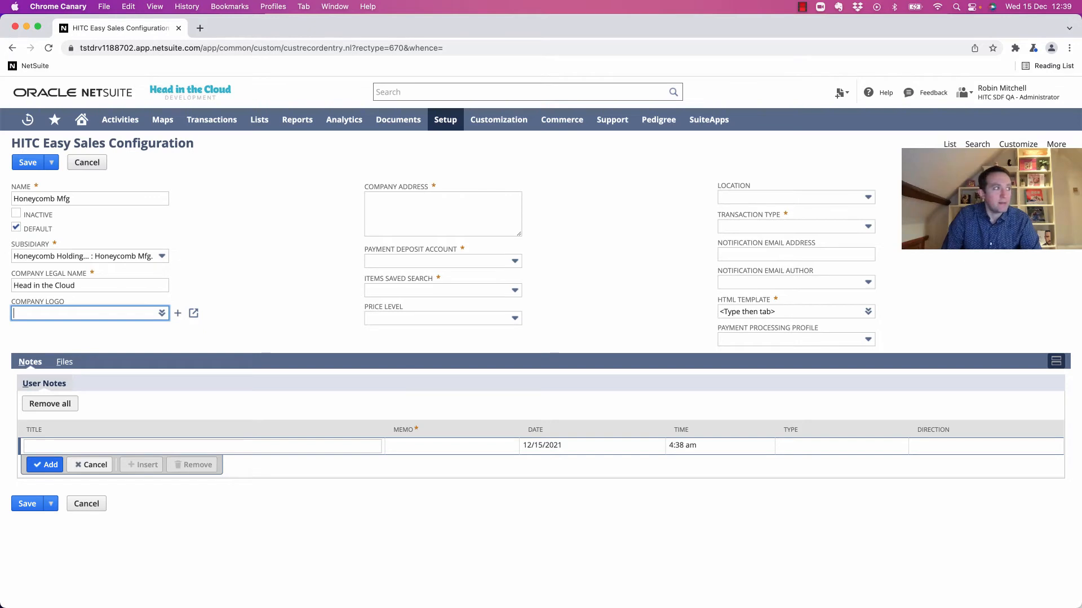
pyautogui.press('Tab')
pyautogui.write('2 Infi')
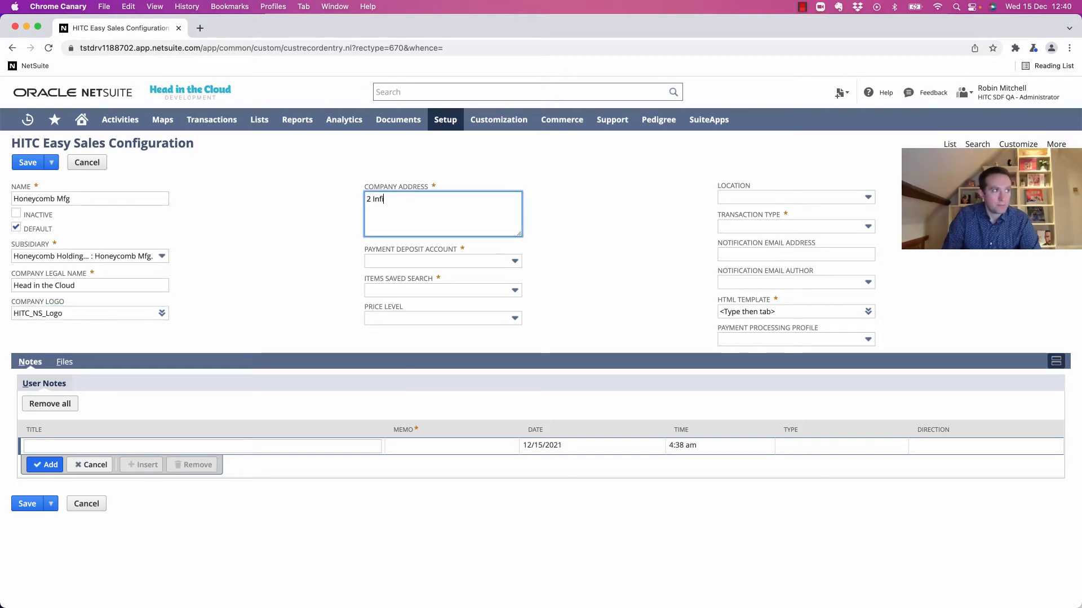
pyautogui.write('nite Looop')
pyautogui.press('Return')
pyautogui.write('Cupertino, C')
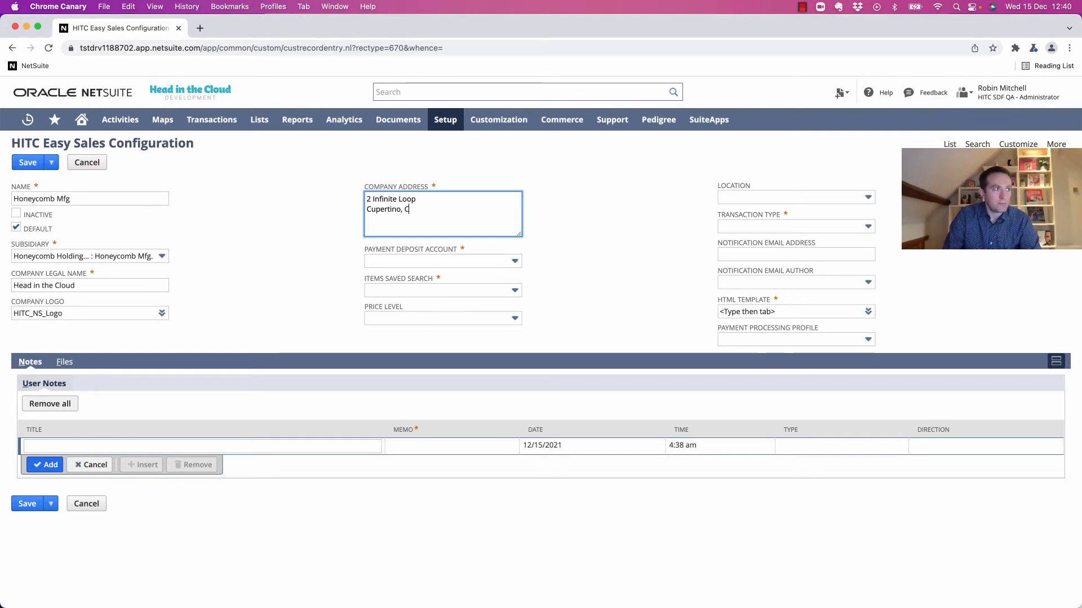
pyautogui.write('A 95014')
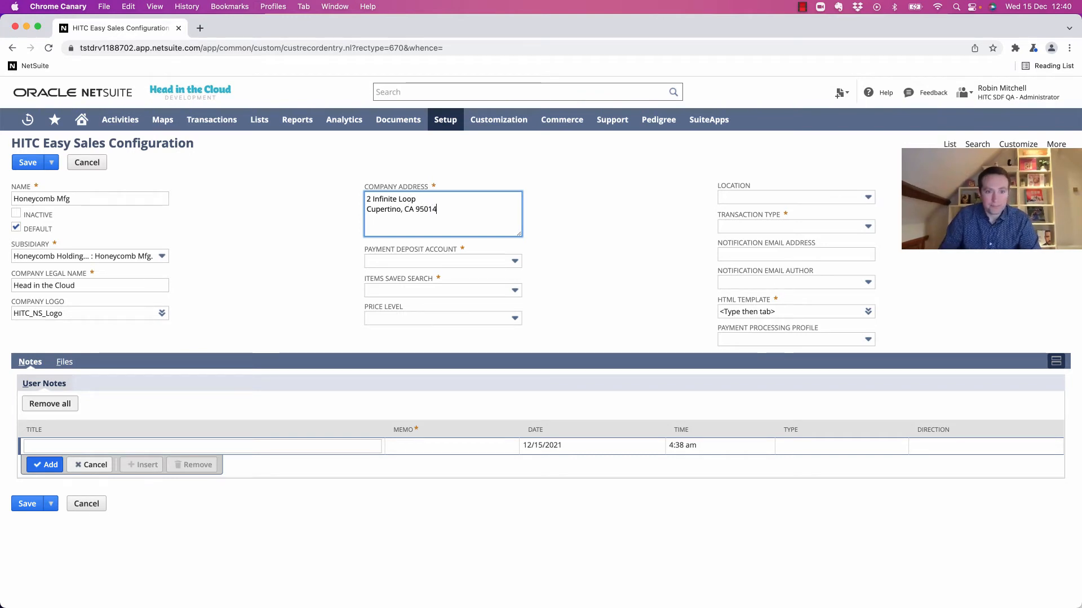
pyautogui.press('Tab')
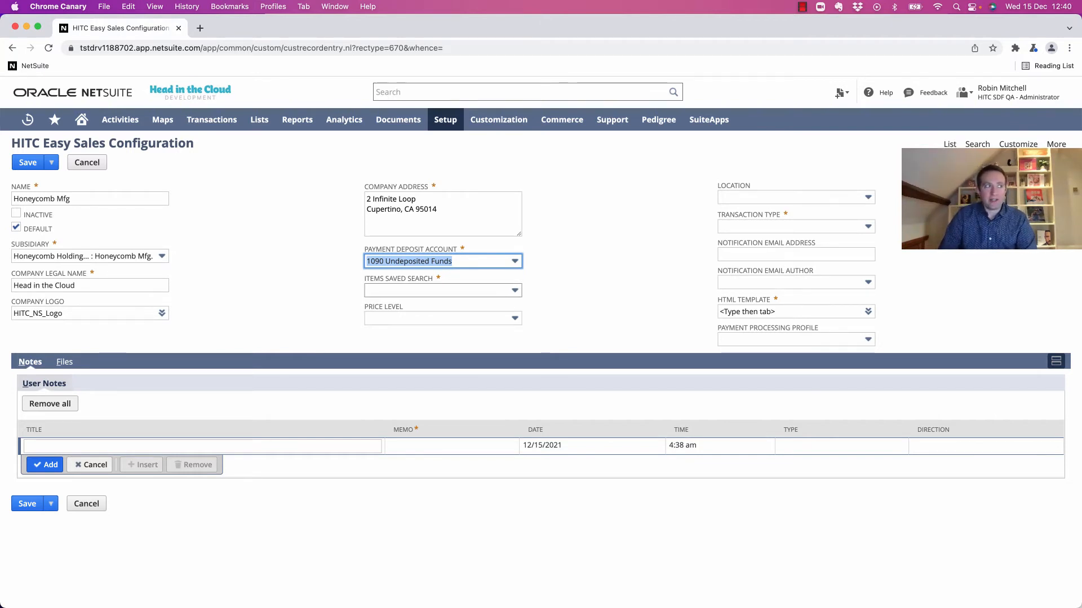
# Set the items saved search to Easy Sale Items and the price level to List Price.
pyautogui.press('Tab')
pyautogui.write('Easy Sale Items')
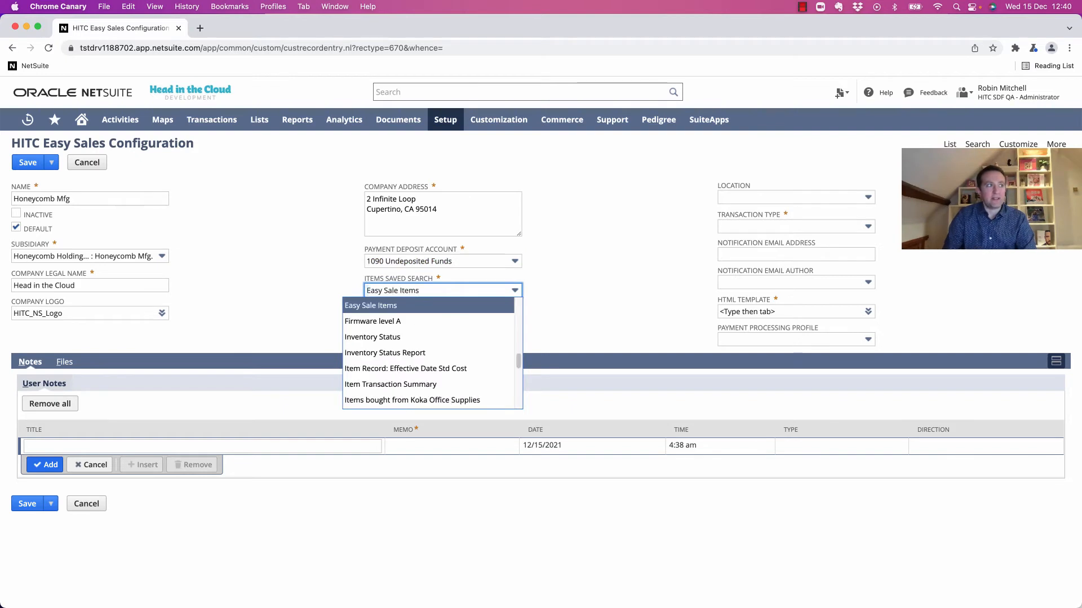
pyautogui.press('Tab')
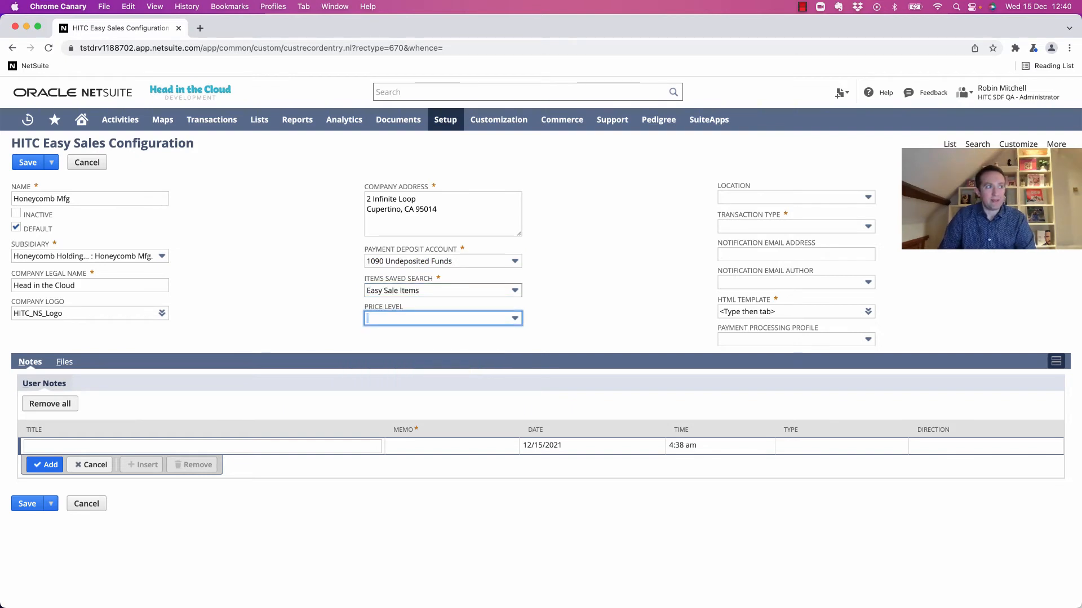
pyautogui.press('Down')
pyautogui.press('Down')
pyautogui.press('Down')
pyautogui.press('Down')
pyautogui.press('Down')
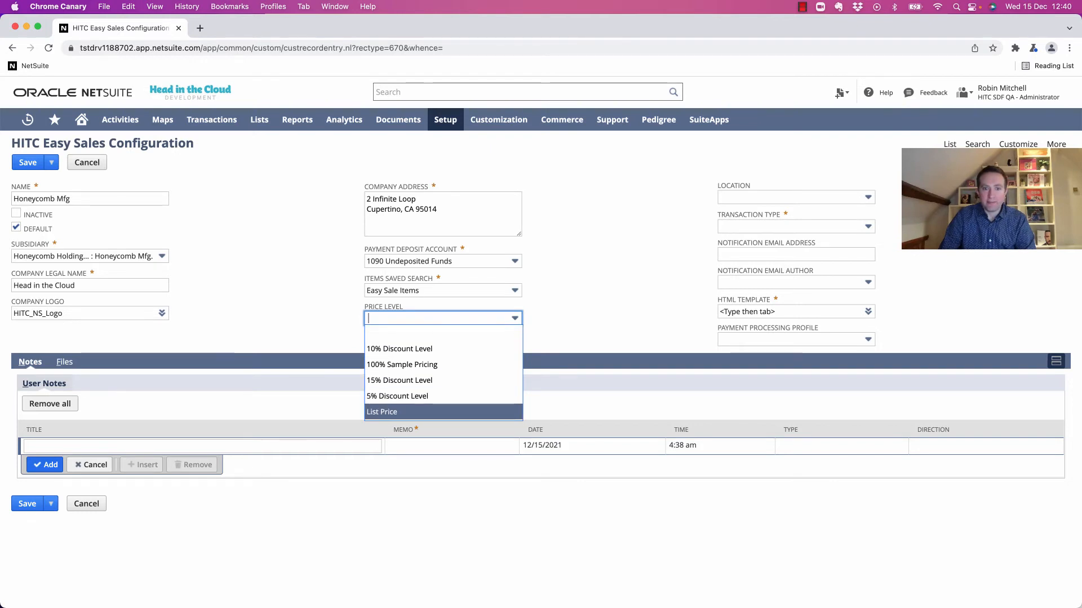
pyautogui.press('Return')
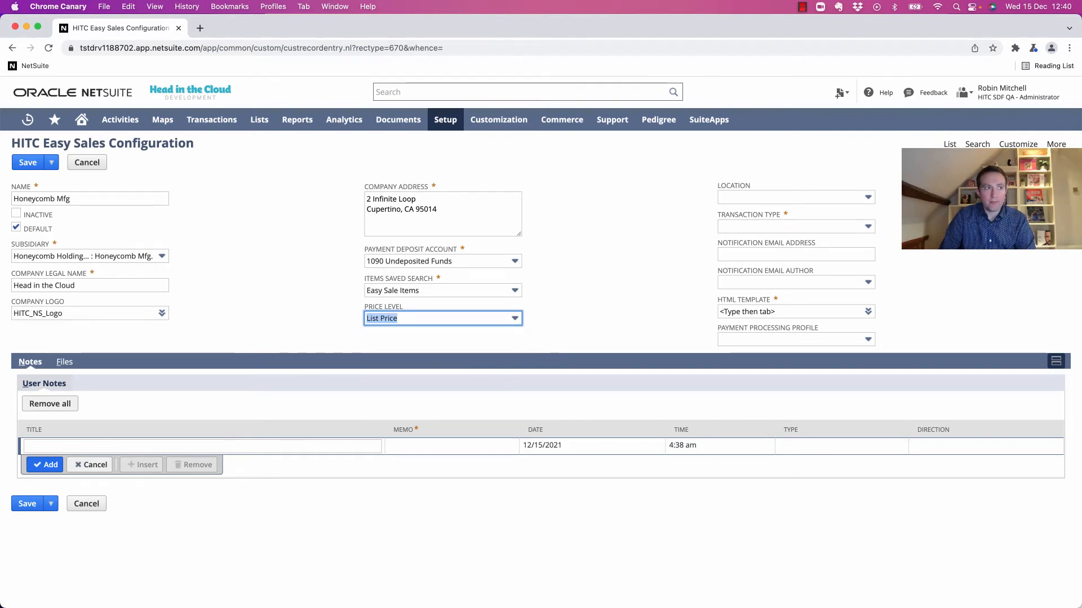
# Choose location 01: San Francisco and transaction type Cash Sale.
pyautogui.press('Tab')
pyautogui.press('Down')
pyautogui.press('Down')
pyautogui.press('Return')
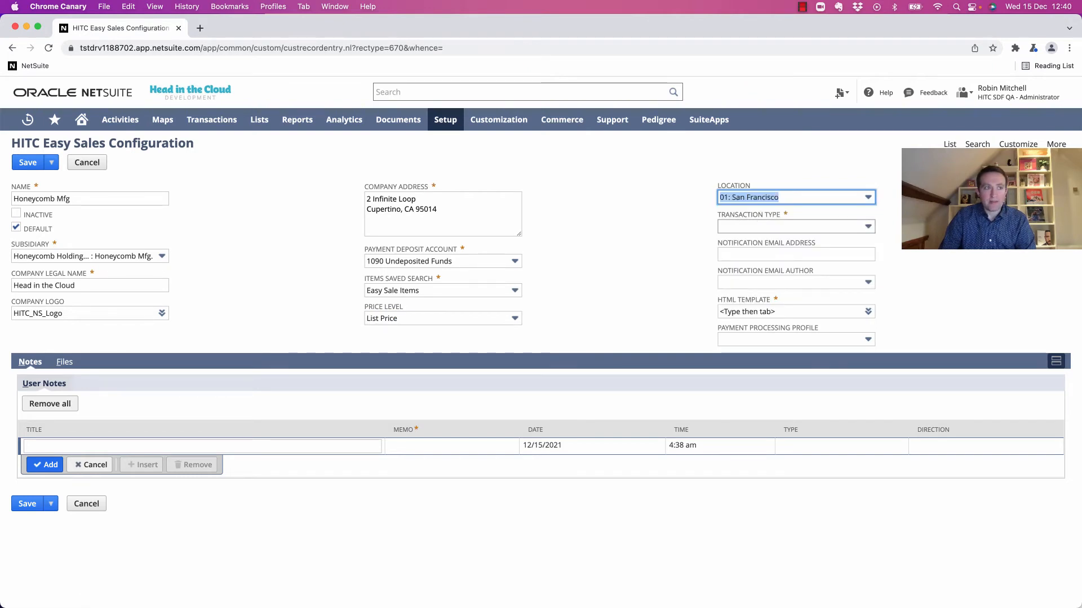
pyautogui.press('Tab')
pyautogui.press('Down')
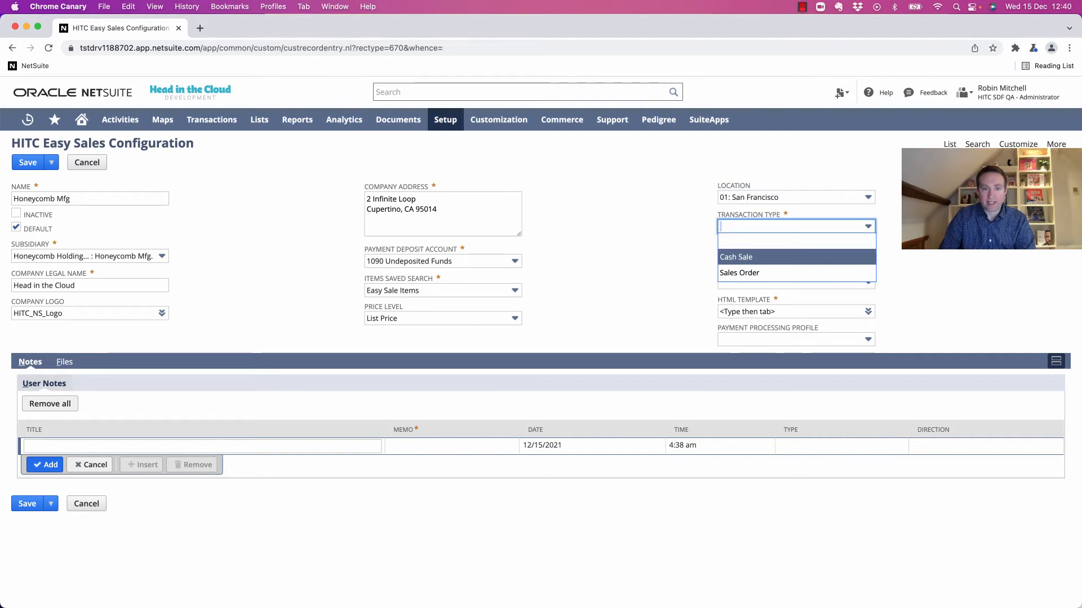
pyautogui.press('Return')
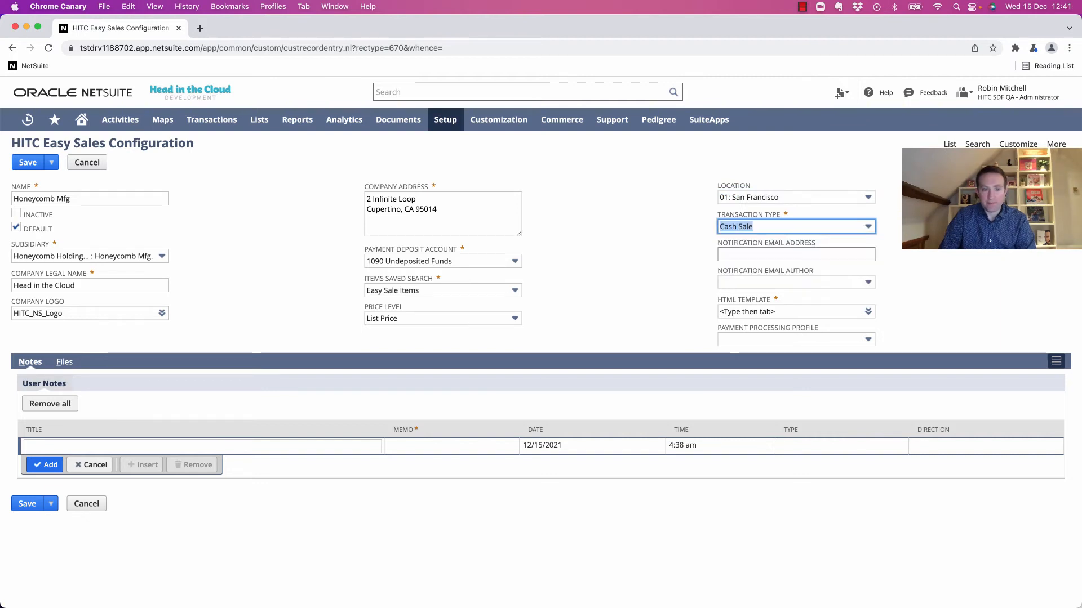
pyautogui.click(795, 254)
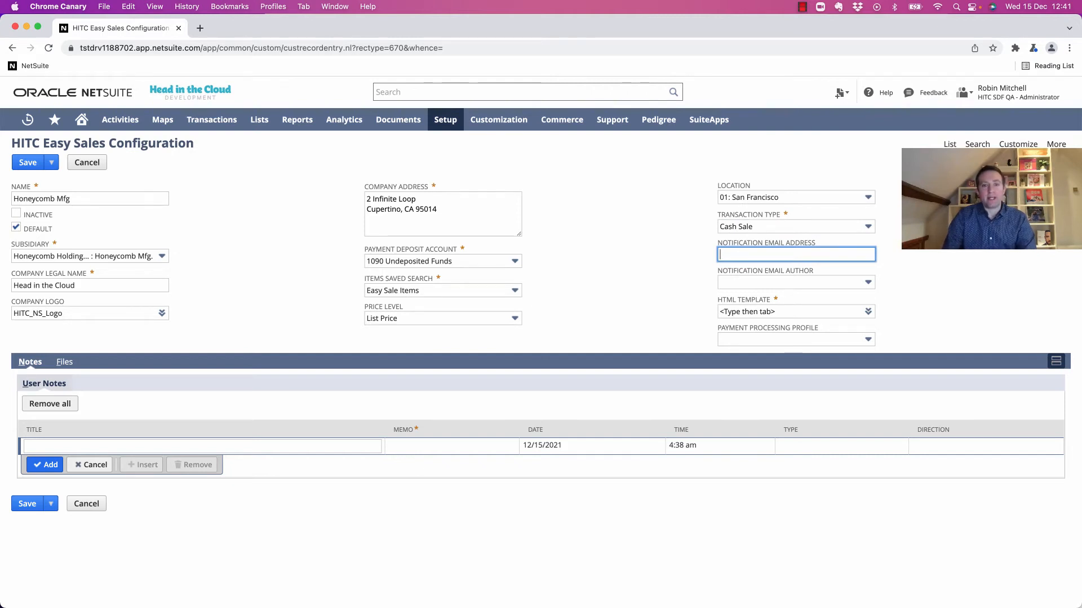
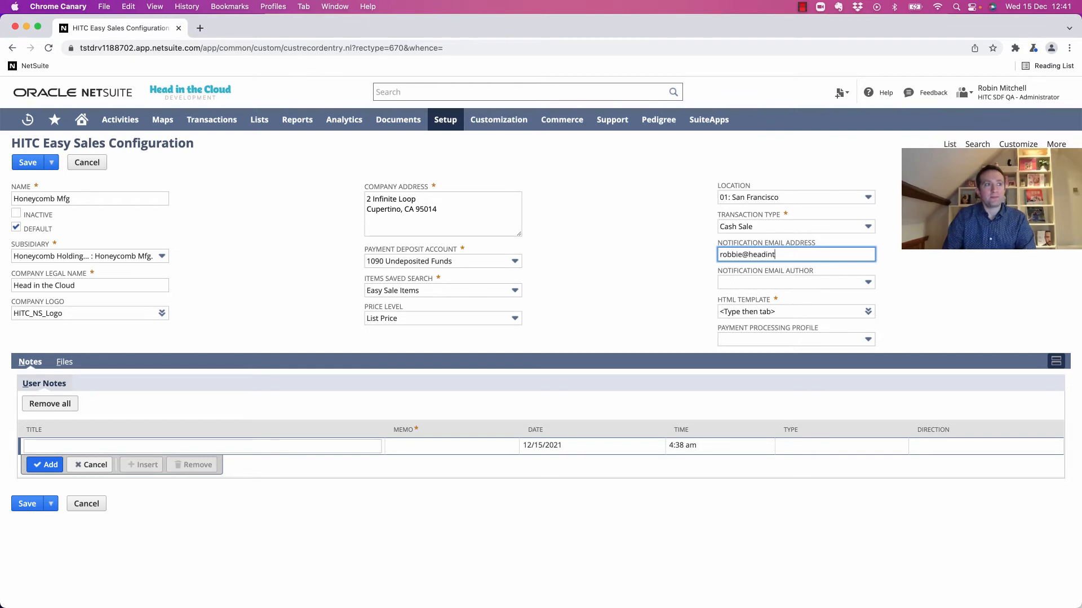
# Enter the notification email address, pick the email author, and select hitc_easy_sales_template.html as template.
pyautogui.press('Tab')
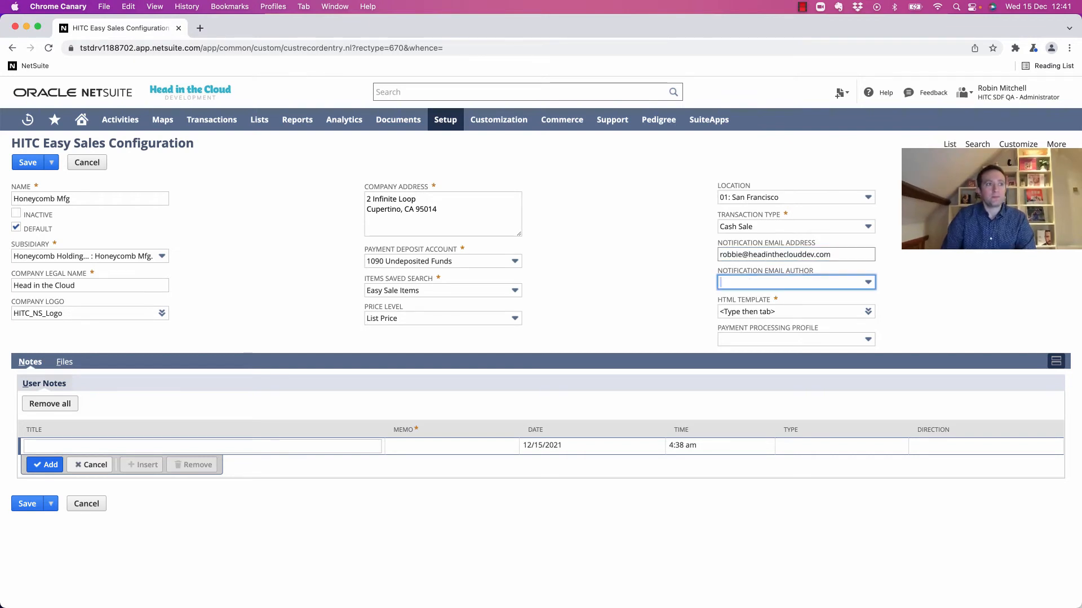
pyautogui.press('r')
pyautogui.press('Tab')
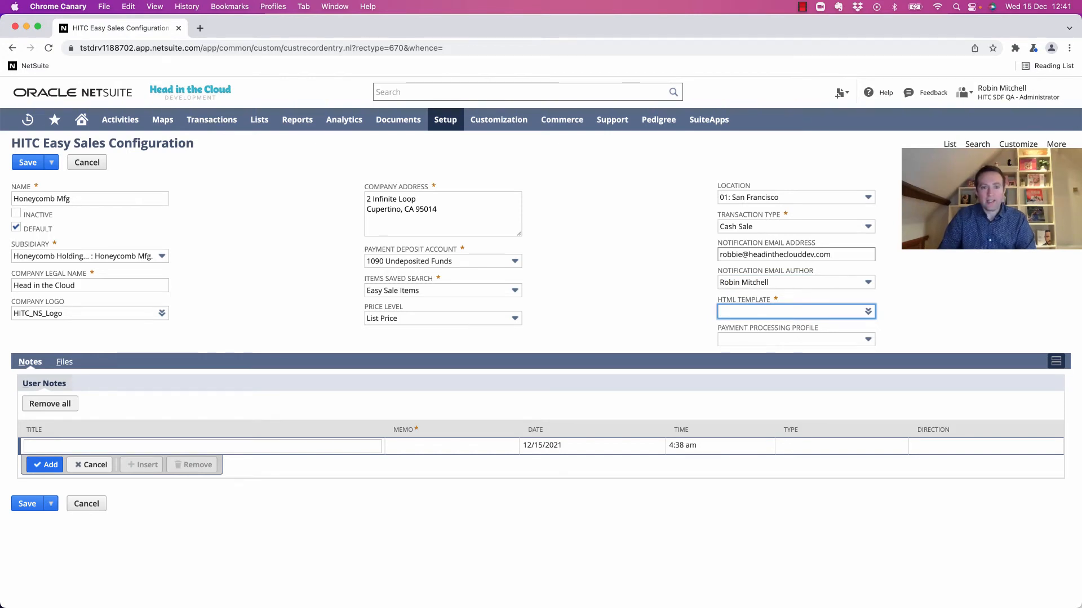
pyautogui.write('hit')
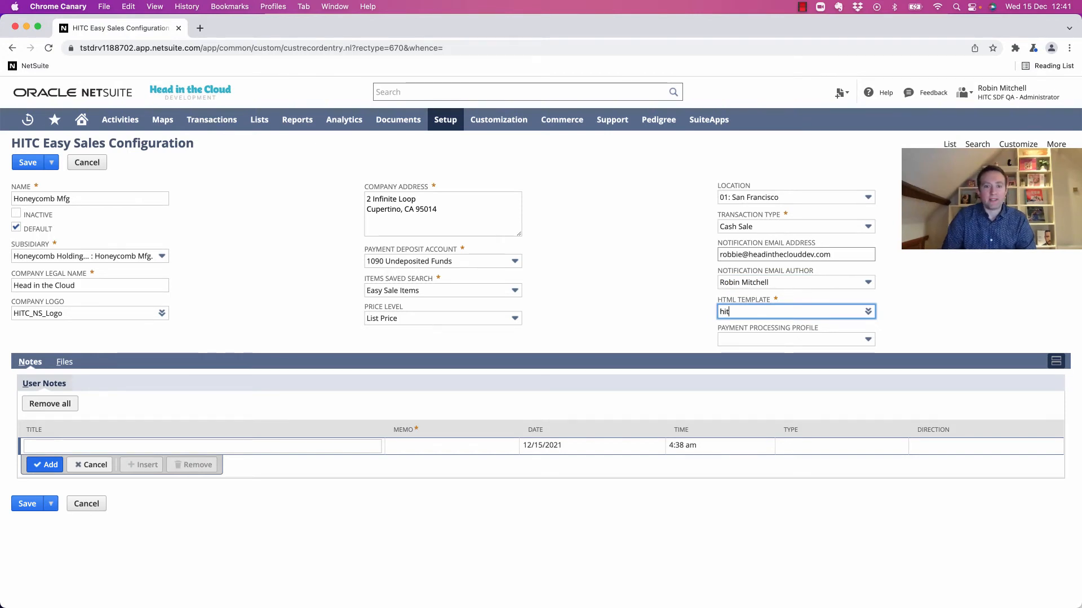
pyautogui.write('c_easy_sales')
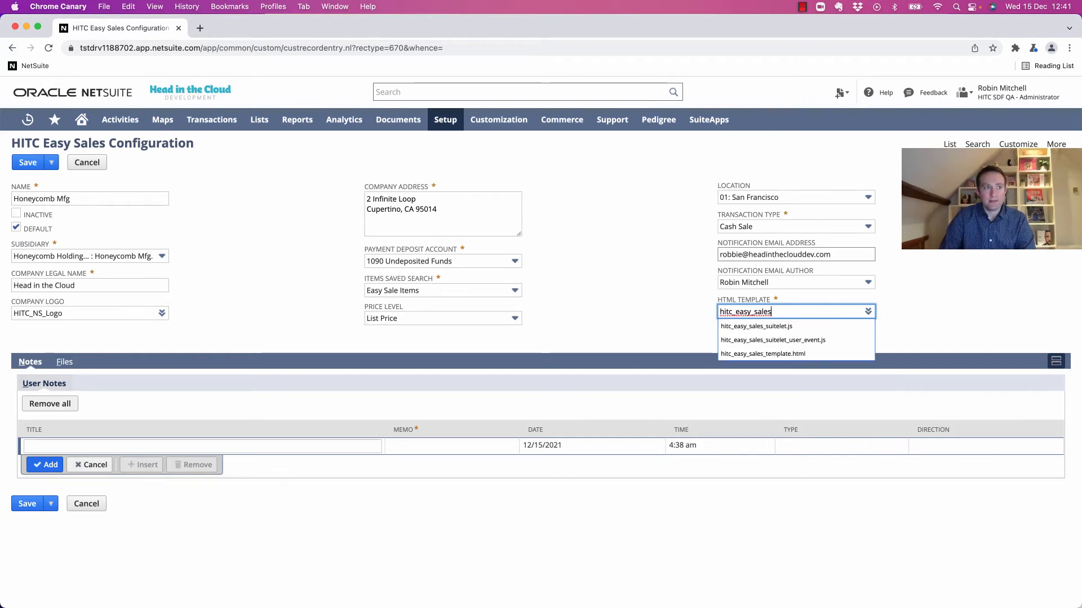
pyautogui.press('Down')
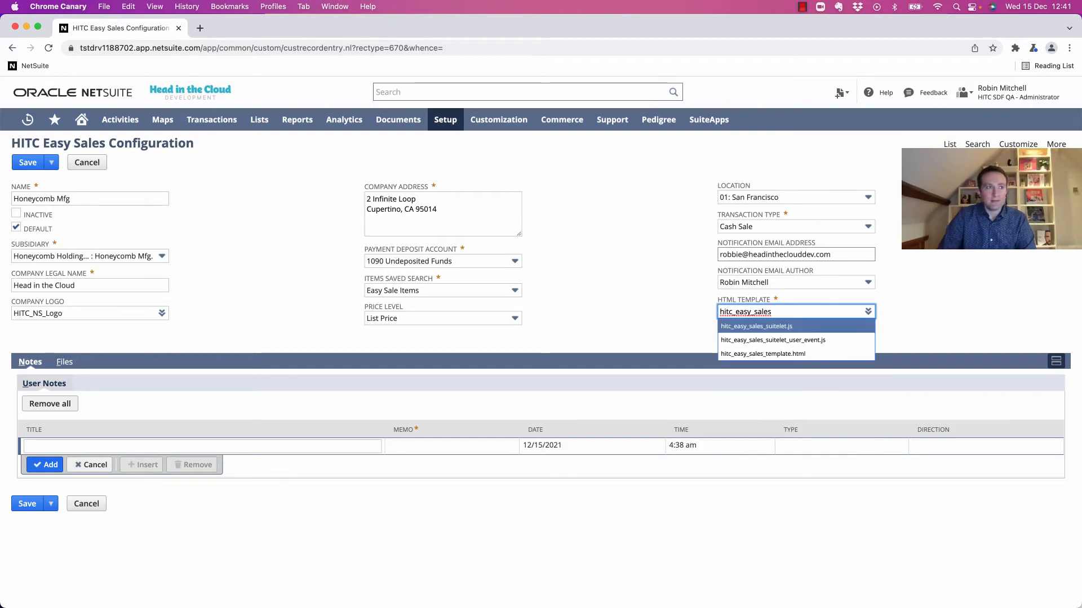
pyautogui.press('Down')
pyautogui.press('Down')
pyautogui.press('Return')
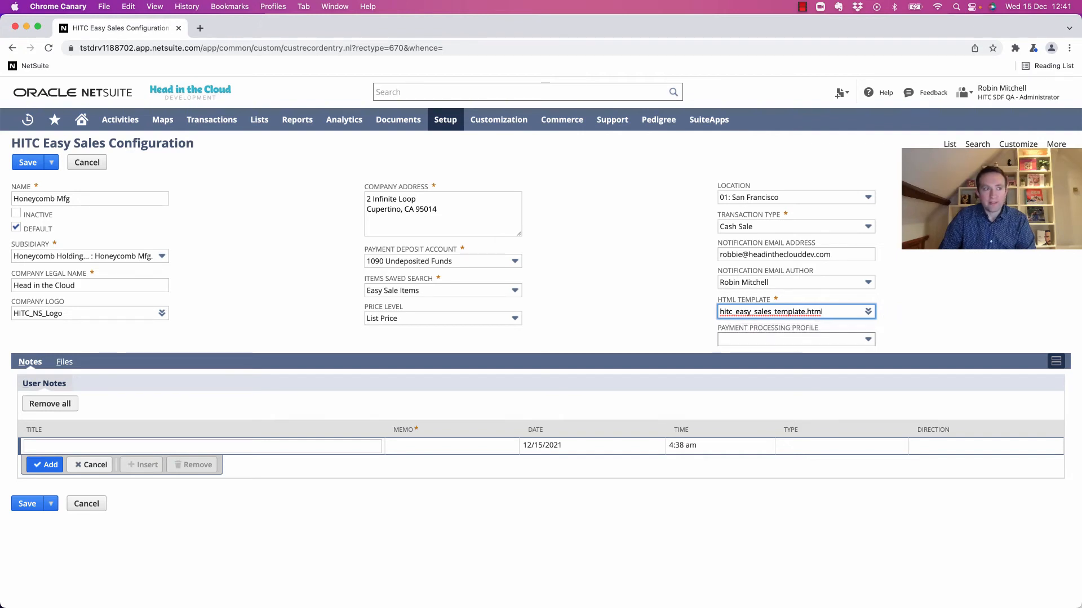
# Choose the HITC - Adyen - Mfg payment profile and save the configuration.
pyautogui.click(867, 340)
pyautogui.press('Down')
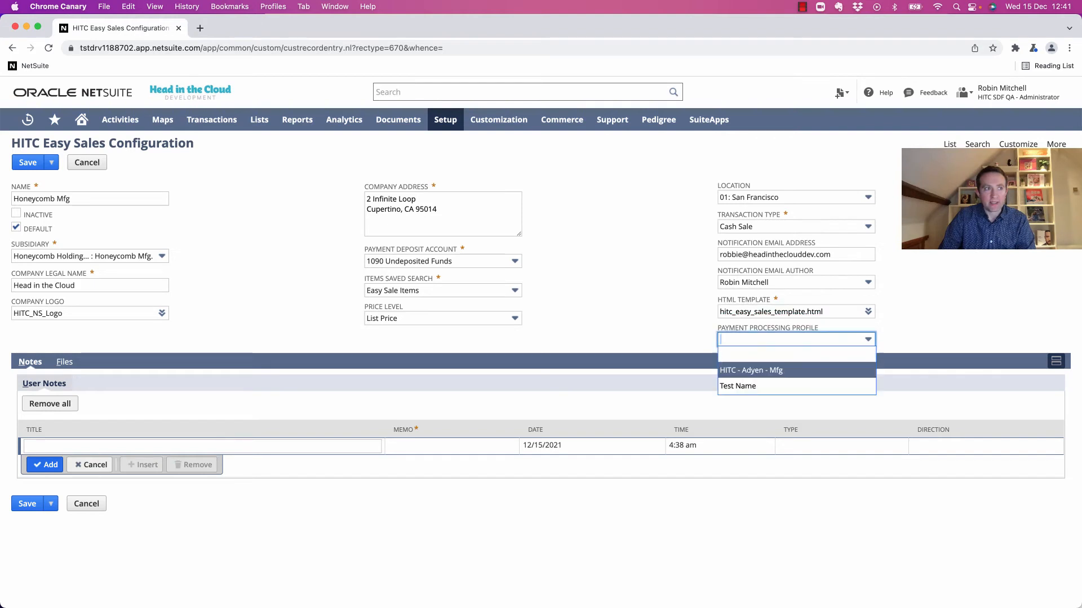
pyautogui.press('Return')
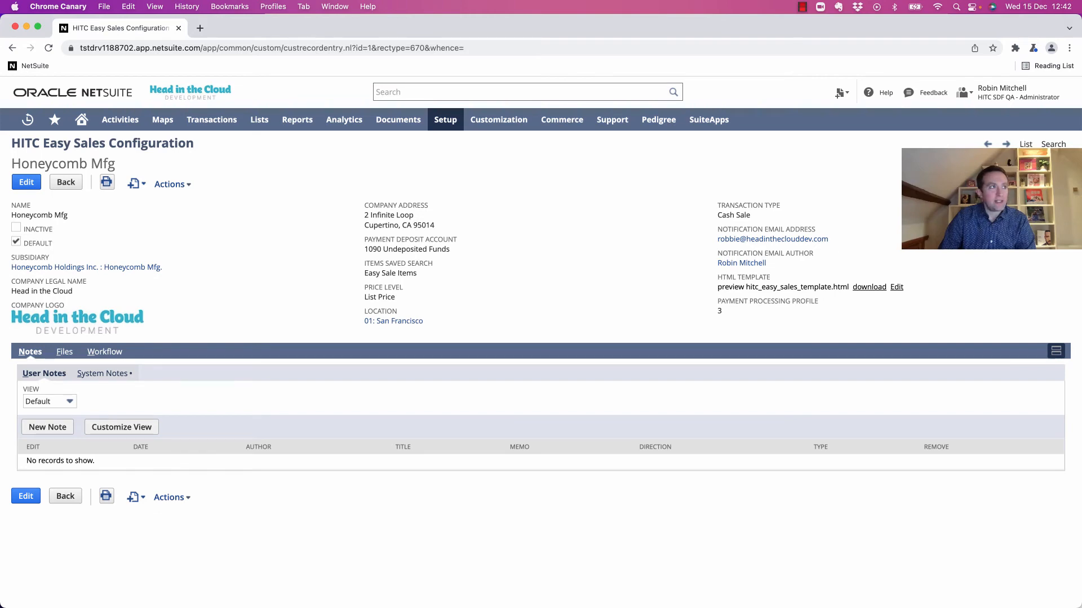
# Open the Scripts list in a new tab and the HITC Easy Sale Suitelet's customdeploy1 deployment.
pyautogui.moveTo(498, 120)
pyautogui.moveTo(485, 210)
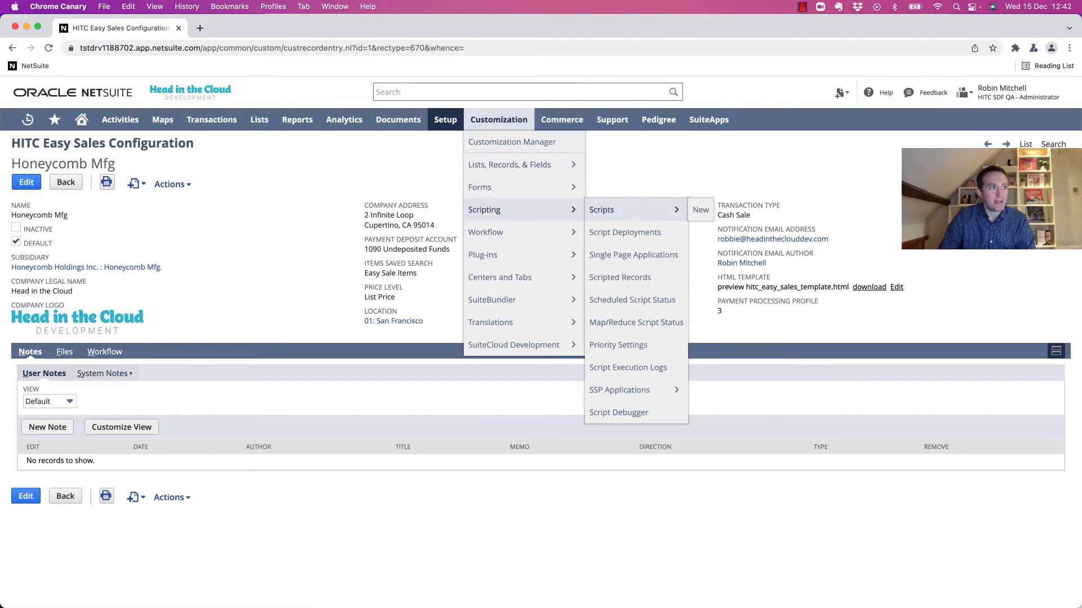
pyautogui.keyDown('super'); pyautogui.click(601, 210); pyautogui.keyUp('super')
pyautogui.click(251, 27)
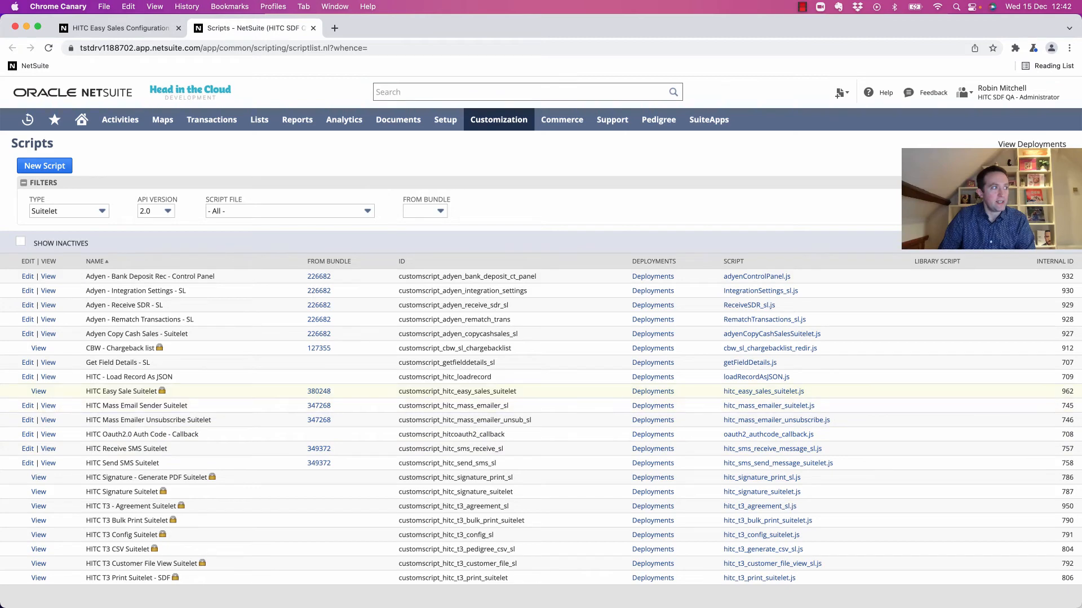
pyautogui.click(38, 391)
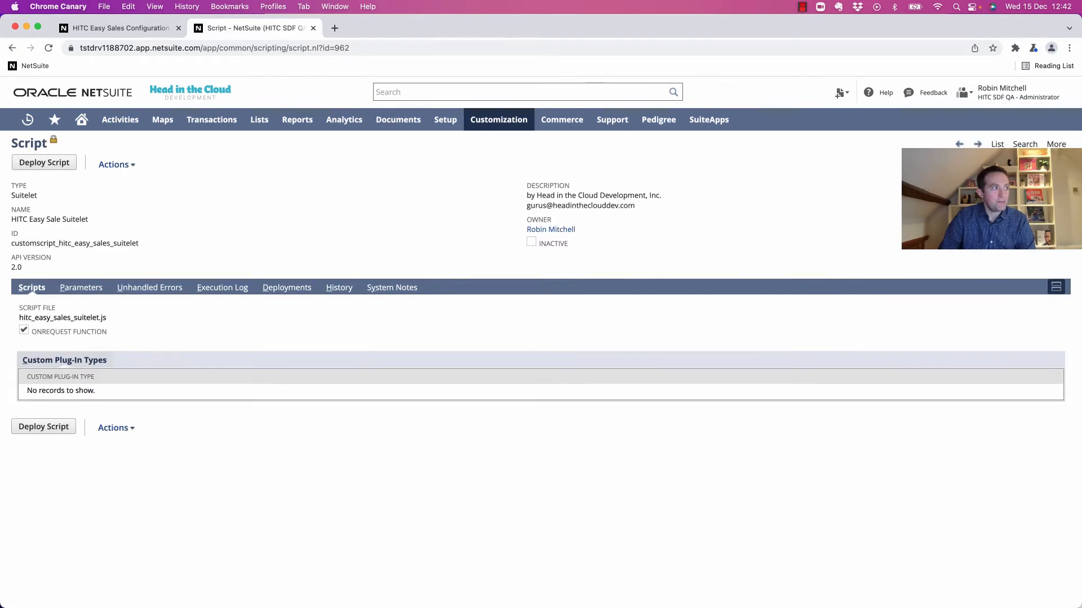
pyautogui.click(287, 288)
pyautogui.click(59, 325)
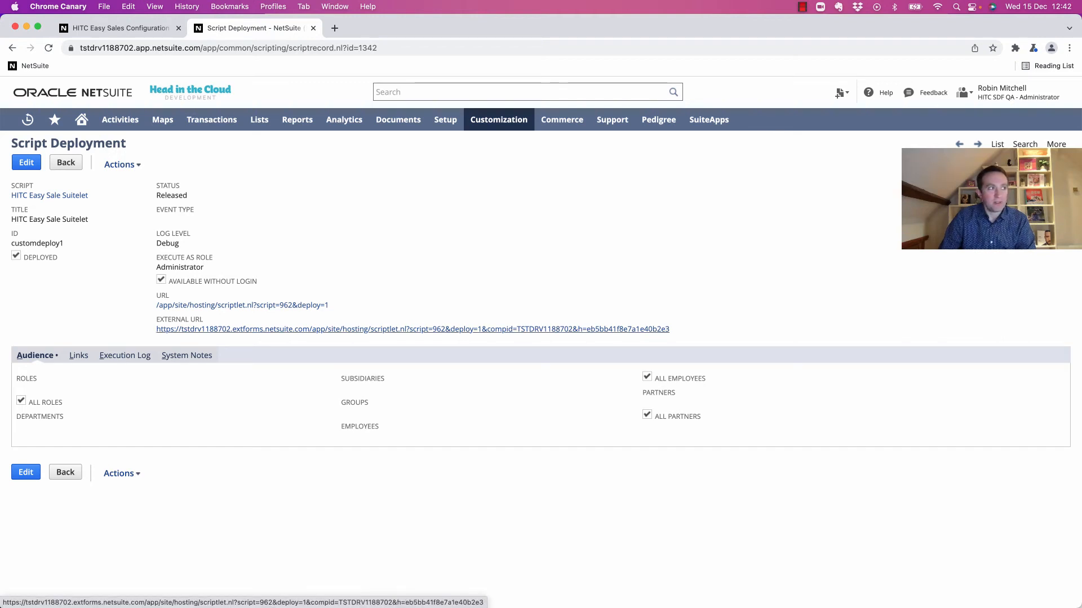
# Open the Easy Sales Suitelet's external URL order page in a new browser tab.
pyautogui.click(413, 329)
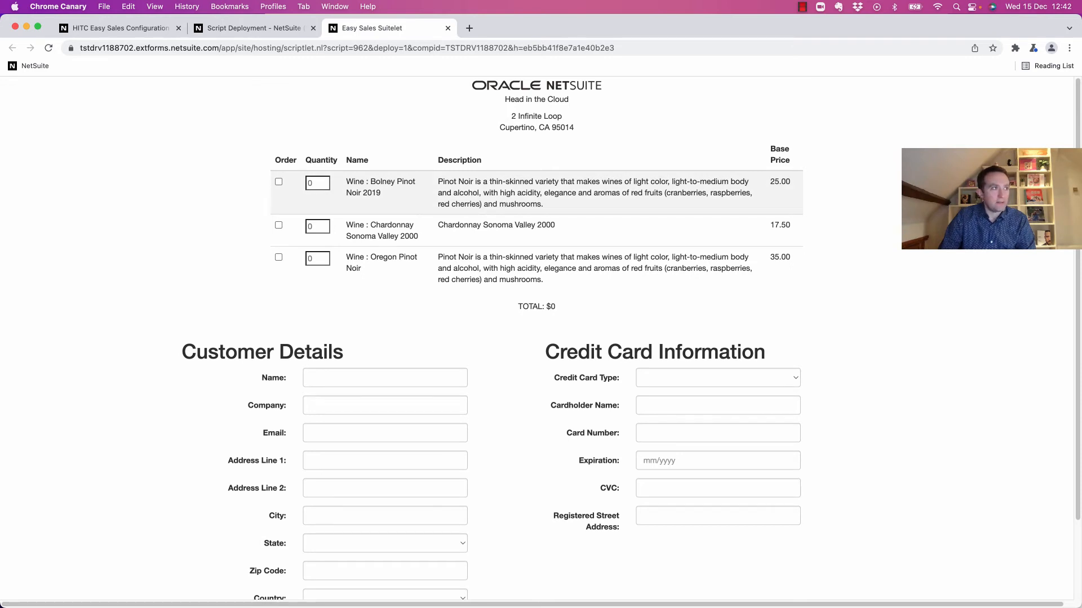
# Set quantity 1, add Oregon Pinot Noir, and enter 'test' as the customer name.
pyautogui.click(318, 227)
pyautogui.write('1')
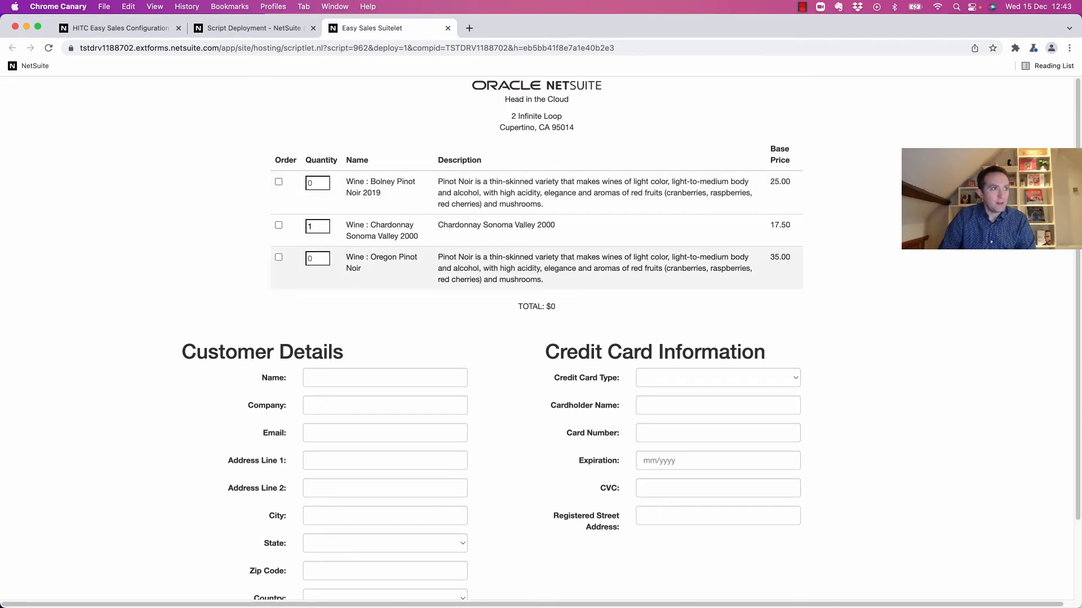
pyautogui.click(279, 257)
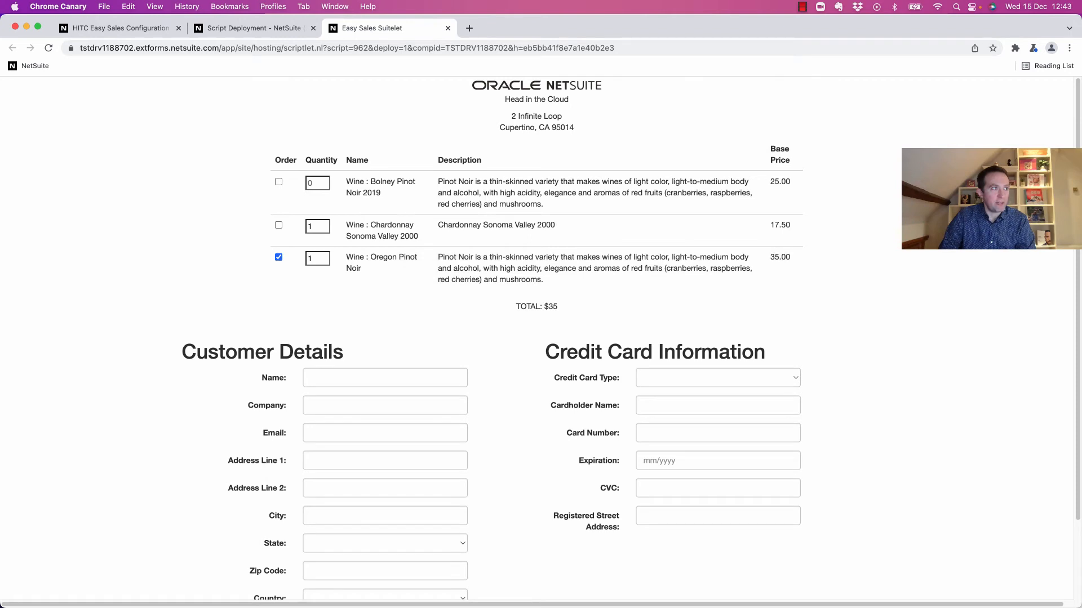
pyautogui.click(385, 378)
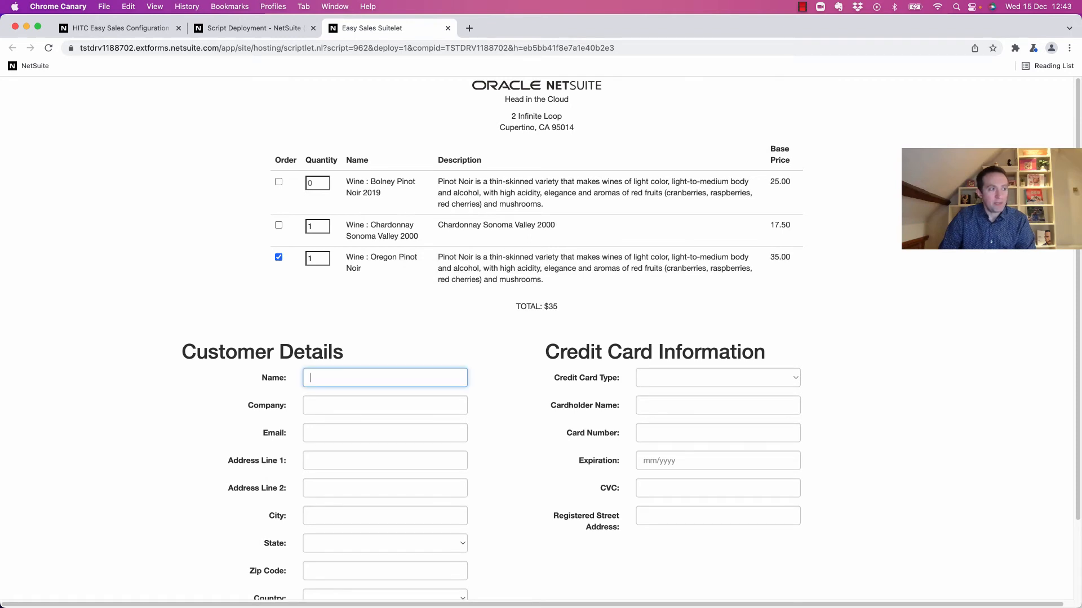
pyautogui.write('test')
pyautogui.press('Tab')
# Check out the $35 order and copy the confirmation's transaction number.
pyautogui.scroll(-1, 385, 378)
pyautogui.scroll(-2, 536, 338)
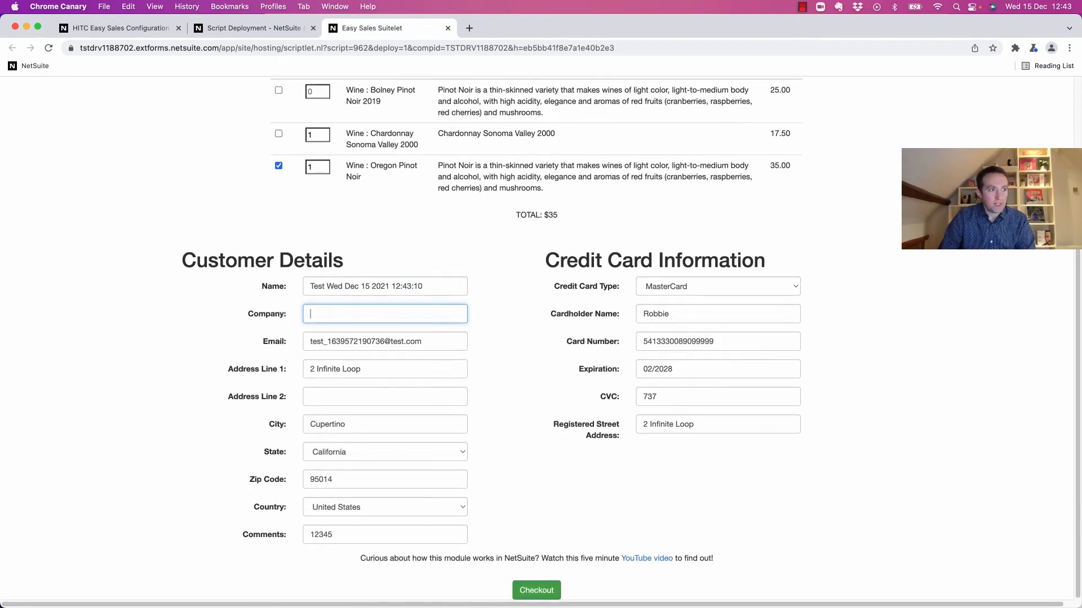
pyautogui.click(537, 590)
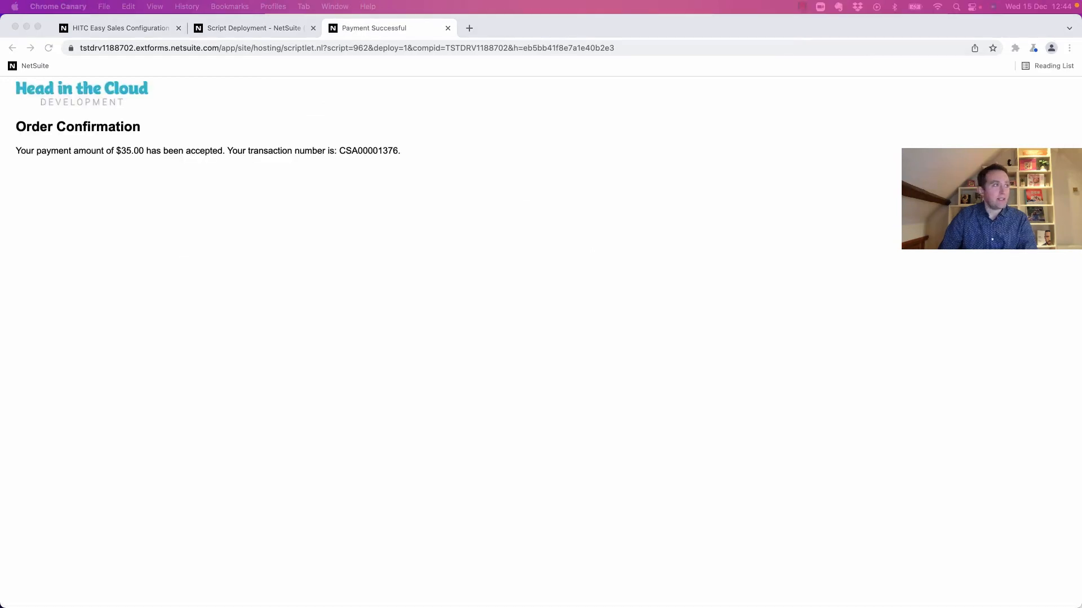
pyautogui.doubleClick(369, 150)
pyautogui.press('super+c')
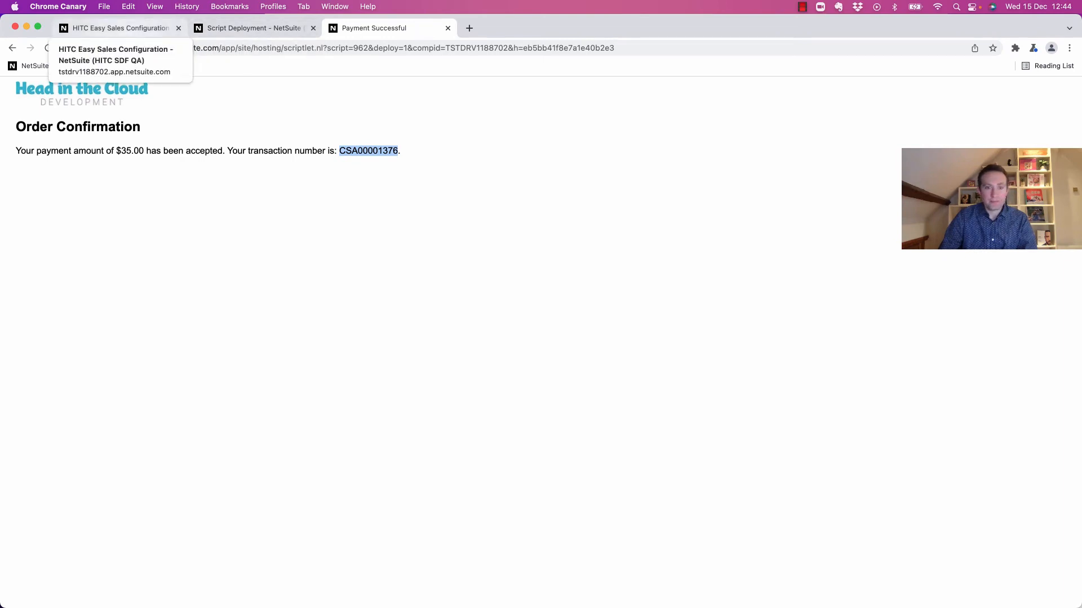
pyautogui.click(254, 28)
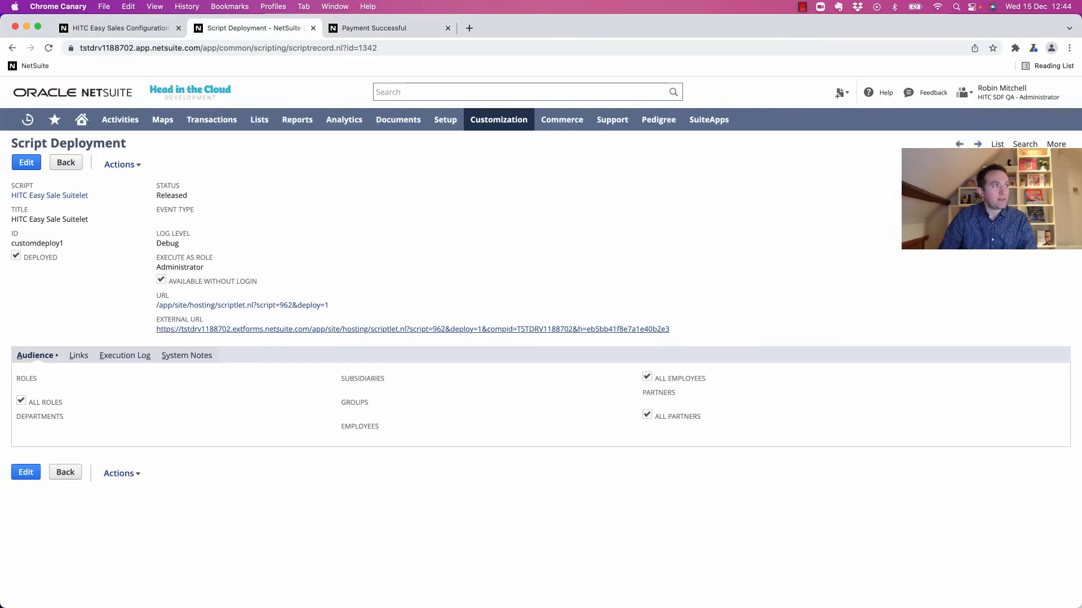
# Search NetSuite for the copied transaction number and open its cash sale record.
pyautogui.click(507, 92)
pyautogui.press('super+v')
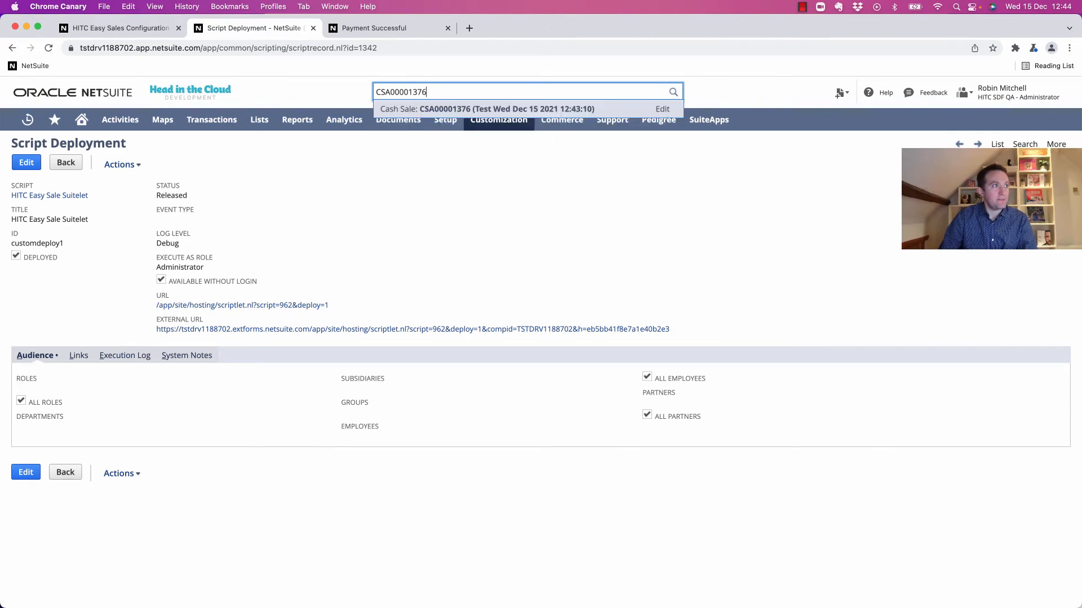
pyautogui.keyDown('super'); pyautogui.click(490, 109); pyautogui.keyUp('super')
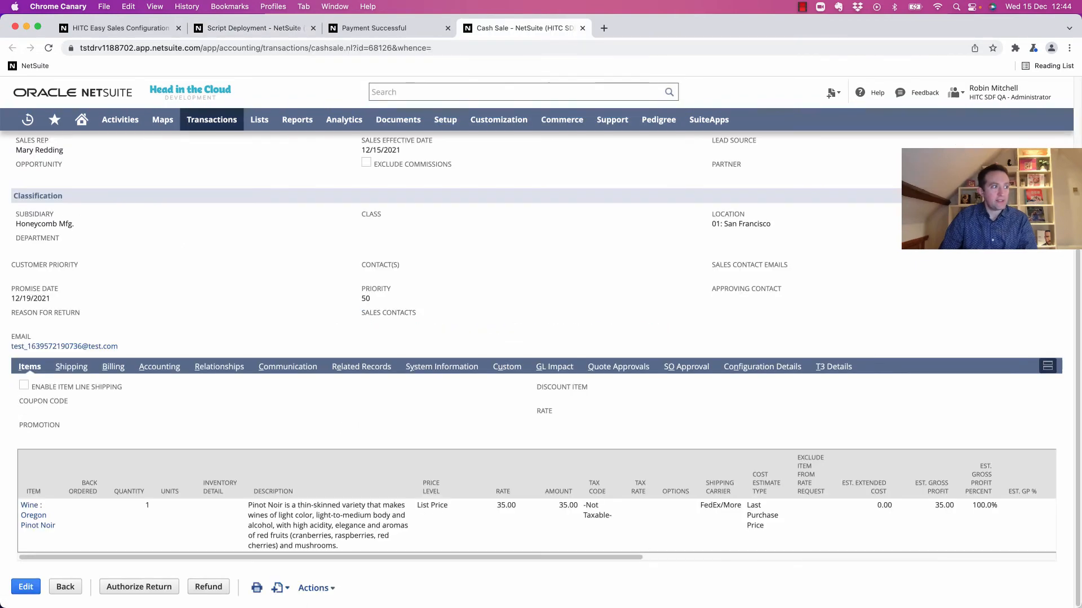
# Review the cash sale's $35.00 Adyen payment and confirmation email details.
pyautogui.click(113, 367)
pyautogui.scroll(-3, 113, 370)
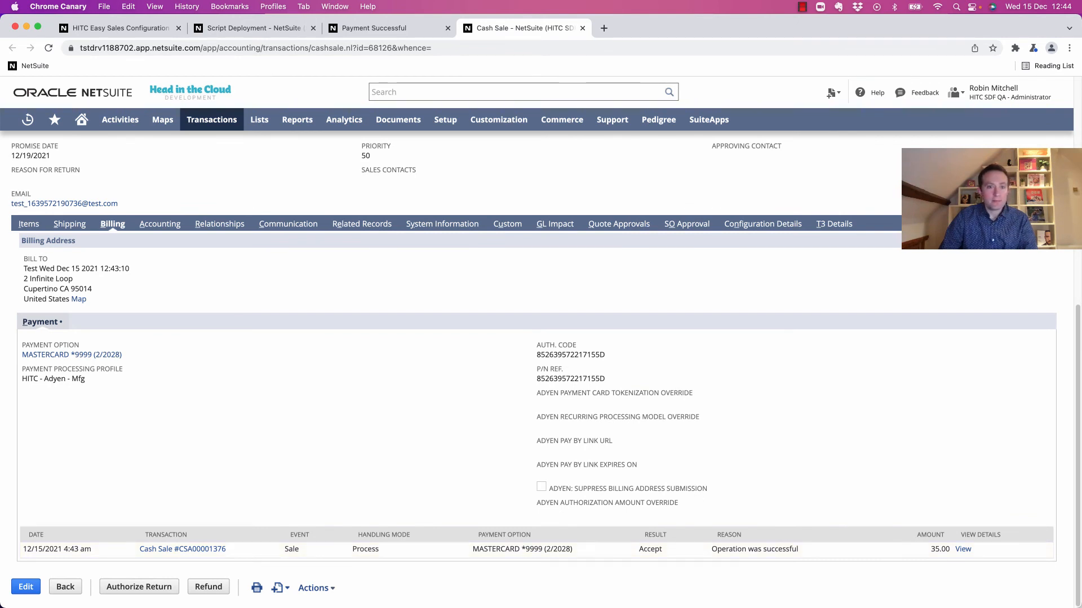
pyautogui.click(288, 224)
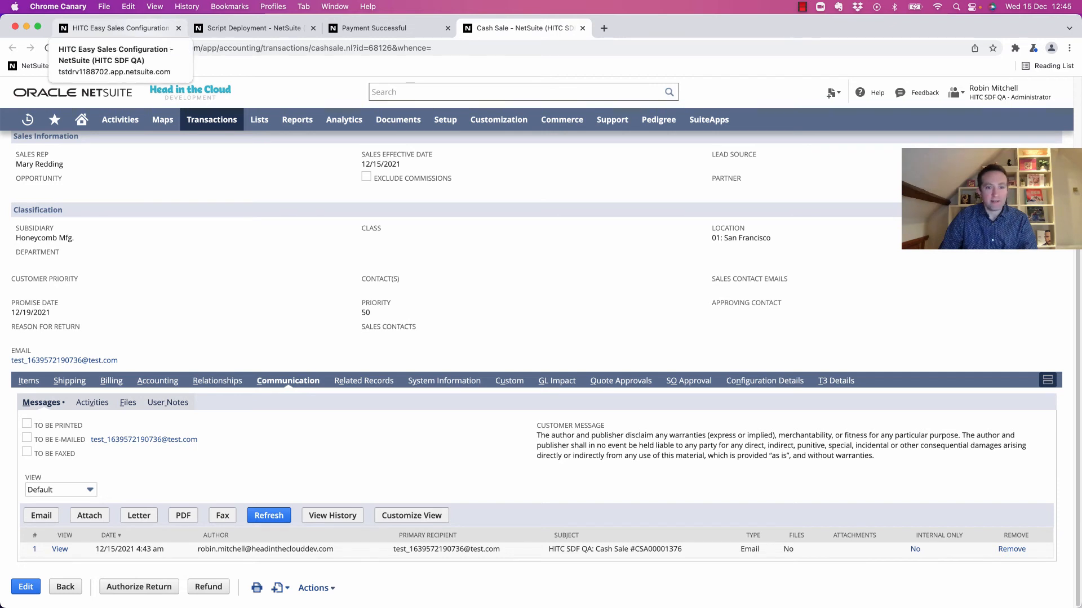
pyautogui.click(119, 28)
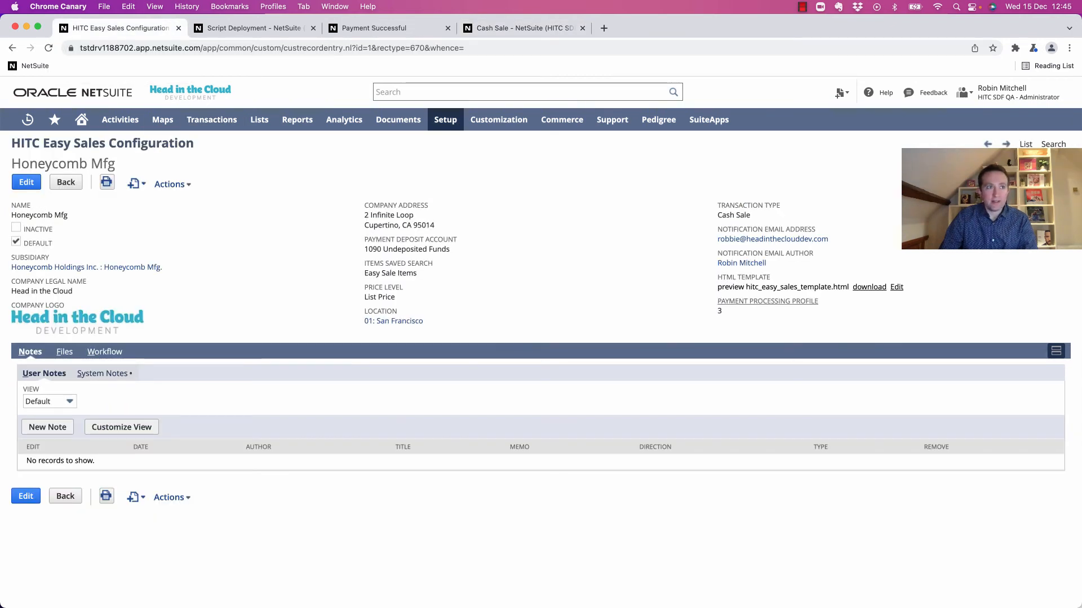
# Download hitc_easy_sales_template.html from the configuration's HTML Template field.
pyautogui.click(870, 288)
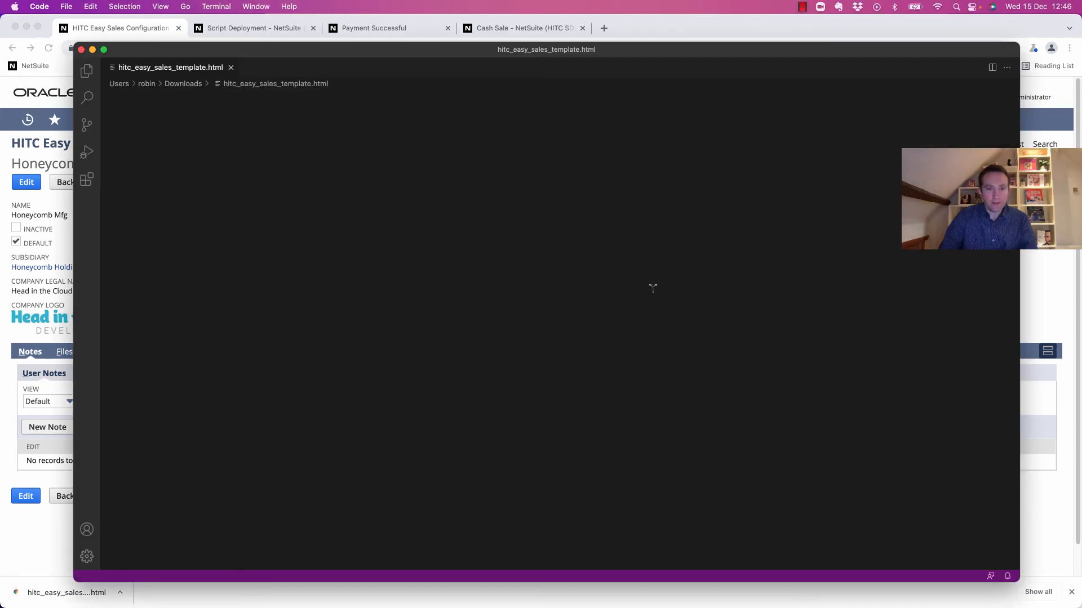
# Prefix the template's page title with 'Head in the Cloud -'.
pyautogui.click(415, 227)
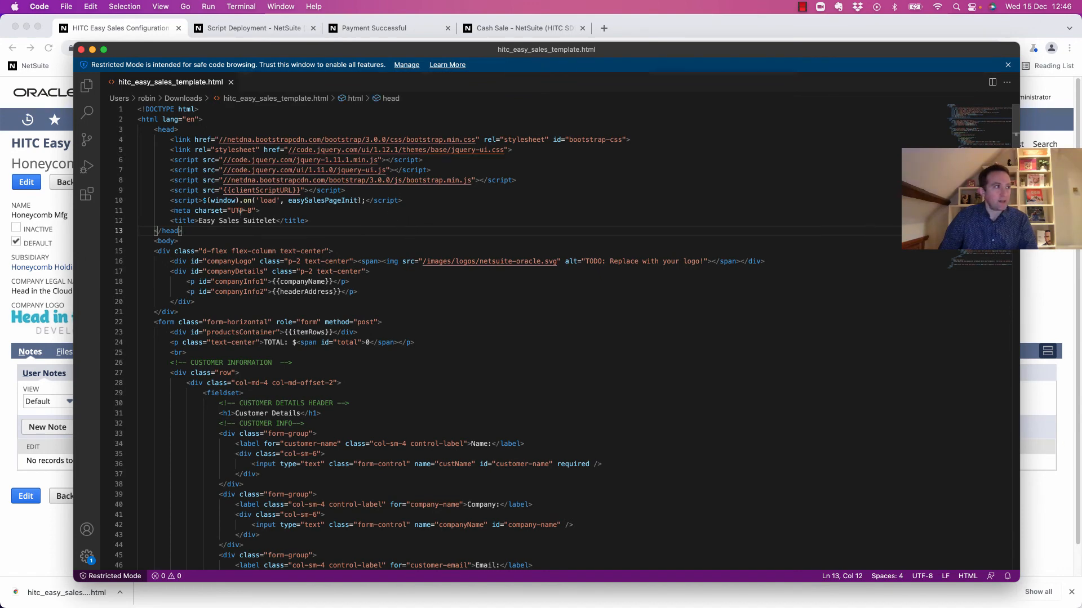
pyautogui.click(198, 221)
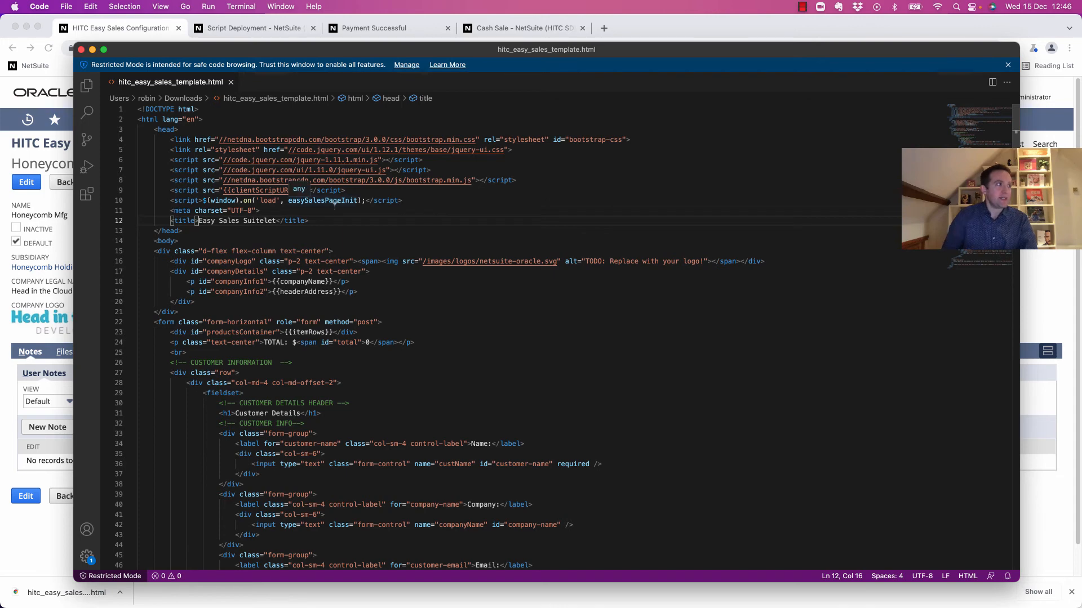
pyautogui.write('Head in the Cloud -')
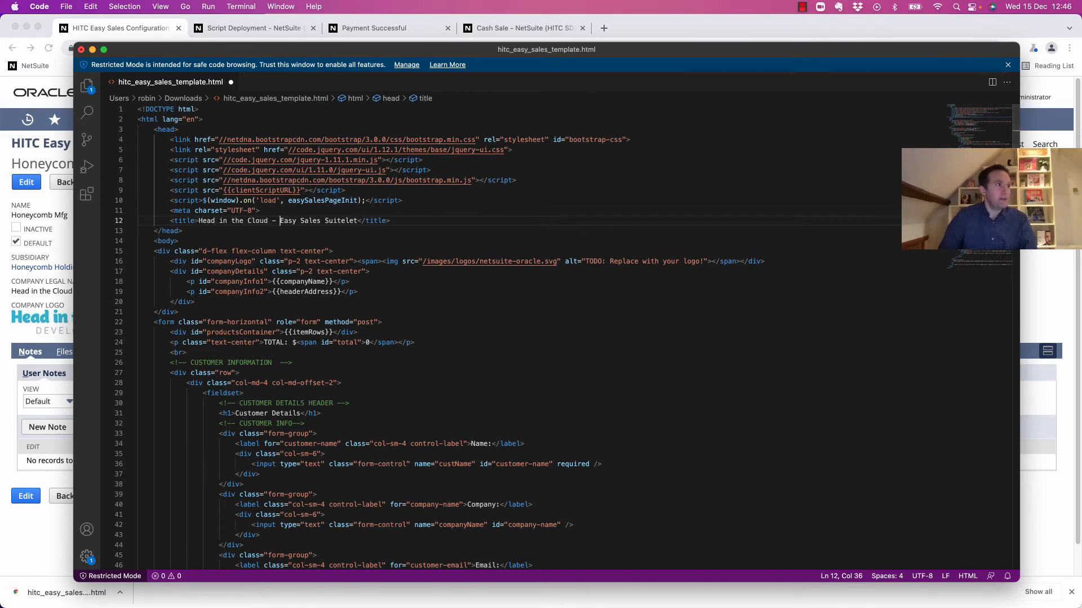
# Replace the placeholder logo path with the company logo's NetSuite image address.
pyautogui.press('super+Tab')
pyautogui.rightClick(177, 85)
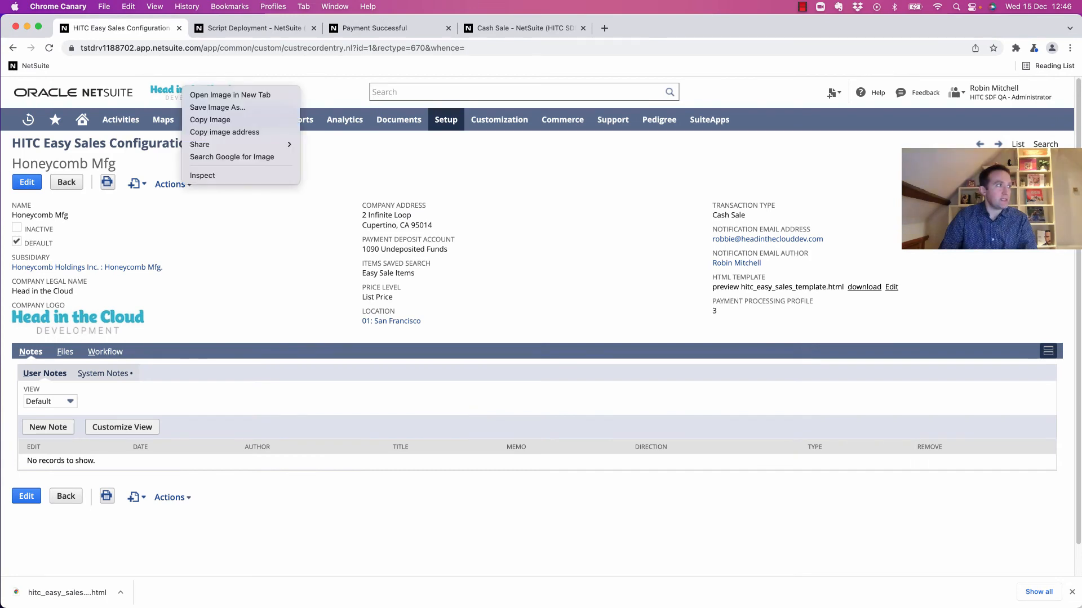
pyautogui.click(236, 131)
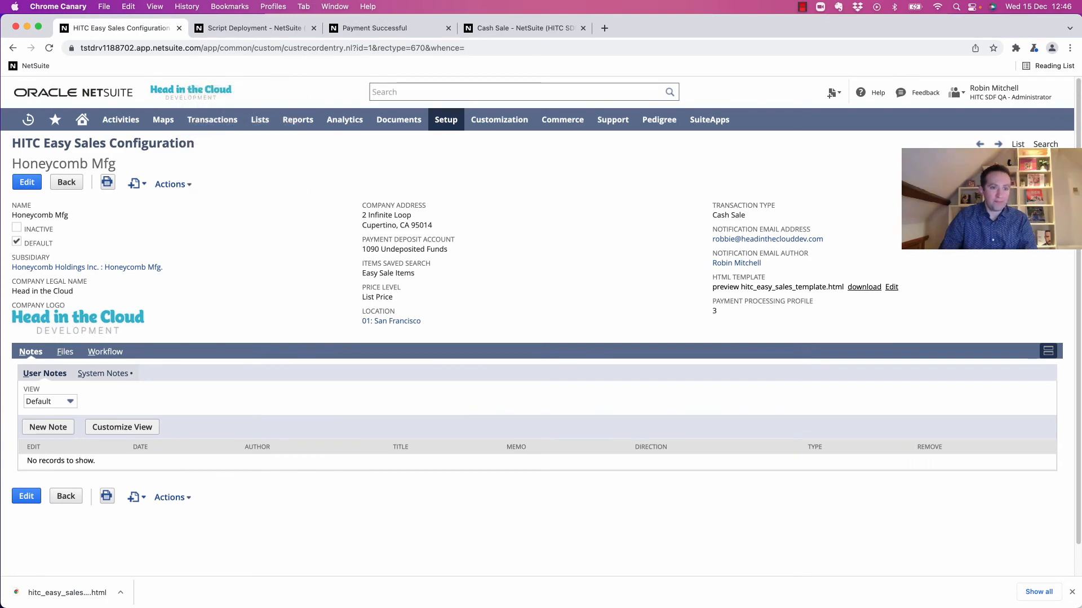
pyautogui.press('super+Tab')
pyautogui.moveTo(423, 261); pyautogui.dragTo(561, 262)
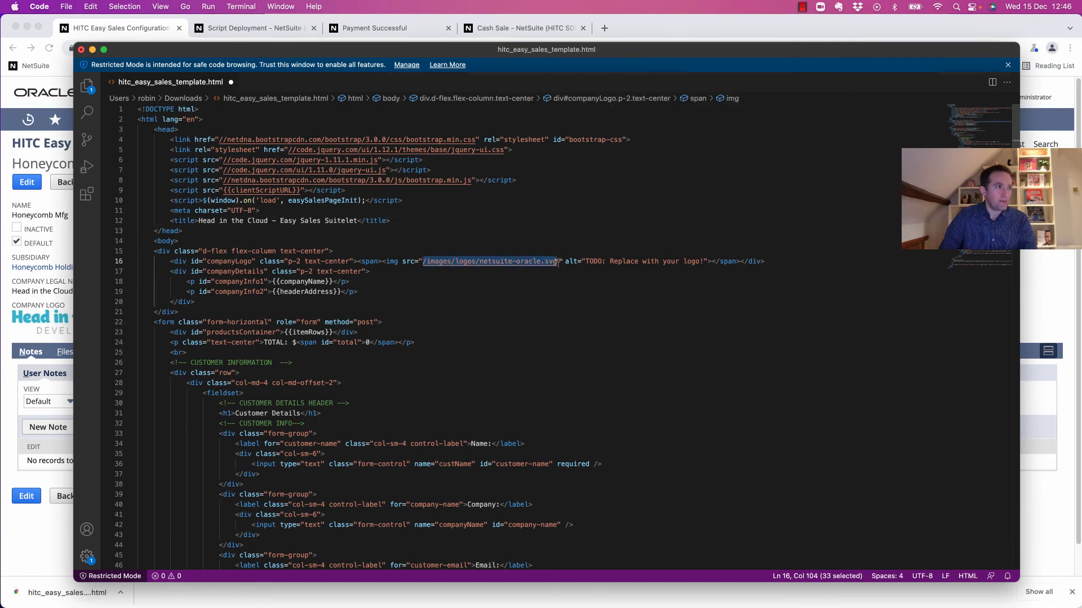
pyautogui.press('super+v')
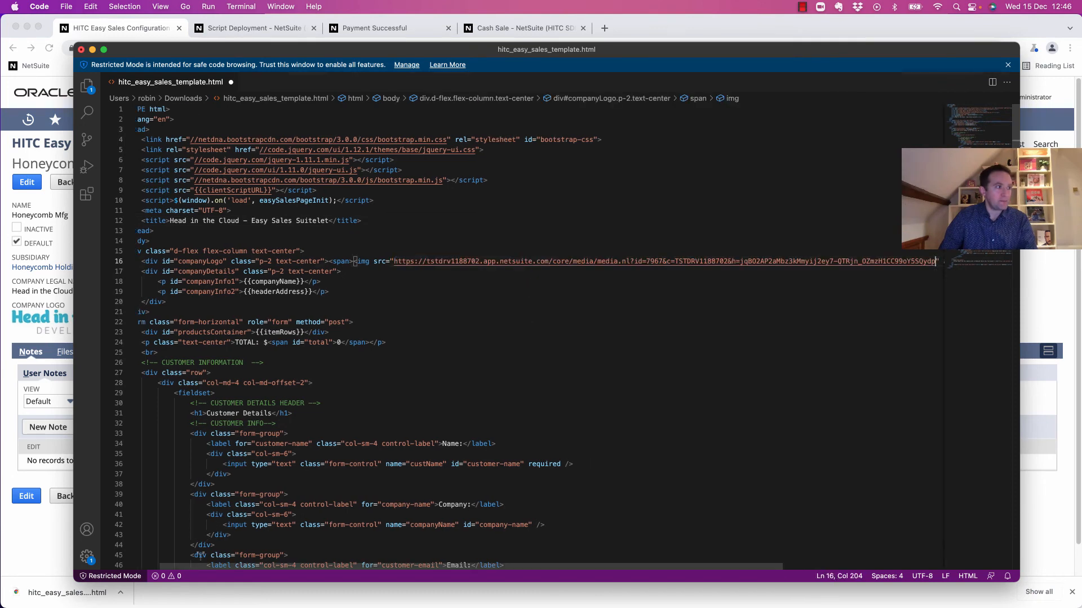
pyautogui.hscroll(-2, 214, 491)
# Review the companyName, headerAddress and company details placeholders in the template.
pyautogui.click(361, 281)
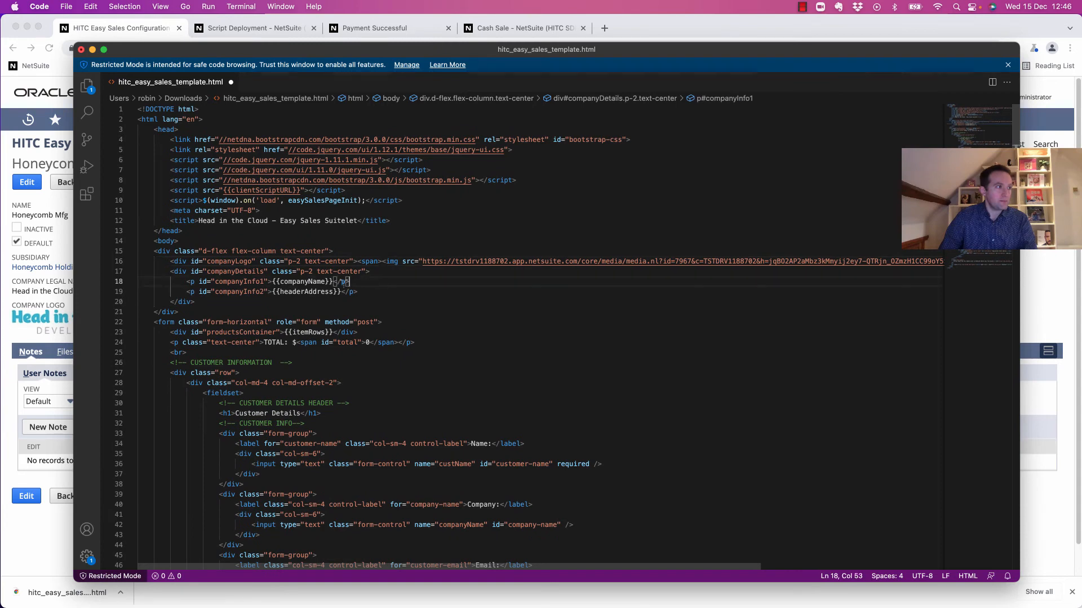
pyautogui.click(311, 292)
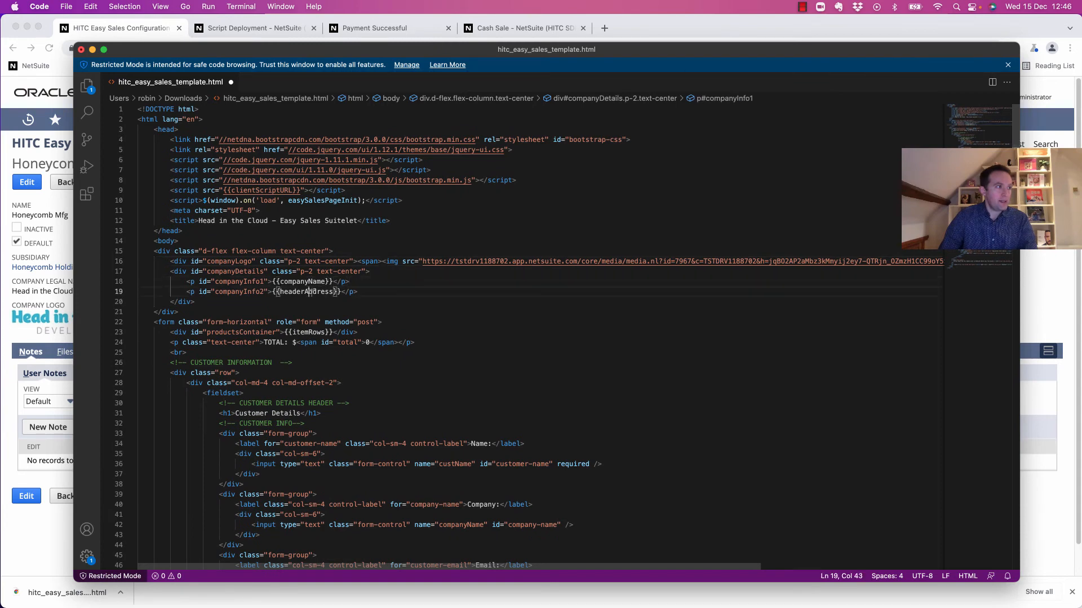
pyautogui.click(309, 332)
pyautogui.click(288, 292)
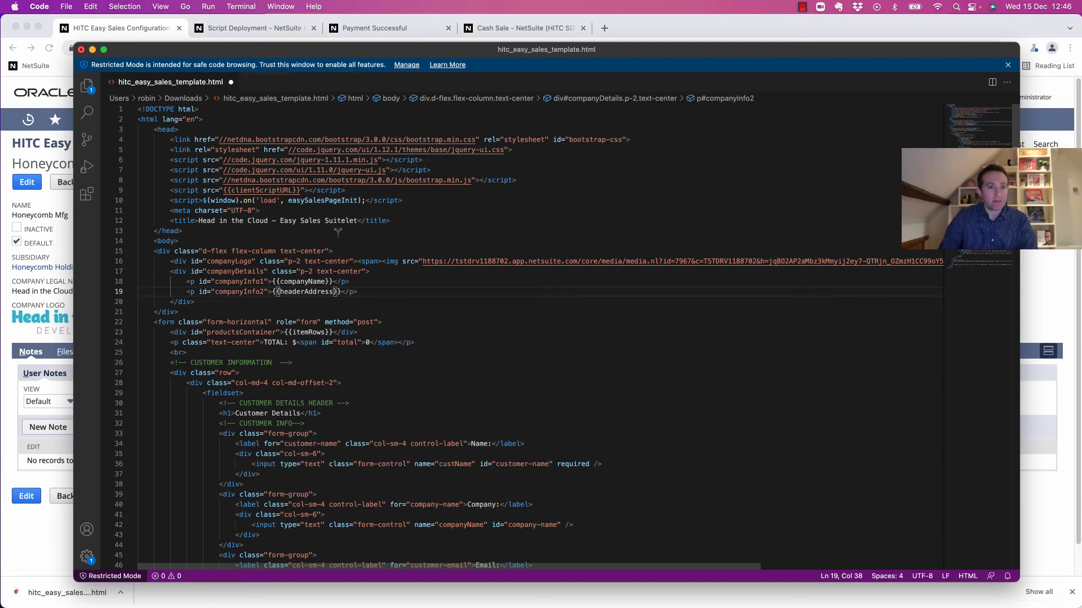
# Save the template as honeycomb_easy_sales_template.html in Downloads.
pyautogui.click(66, 6)
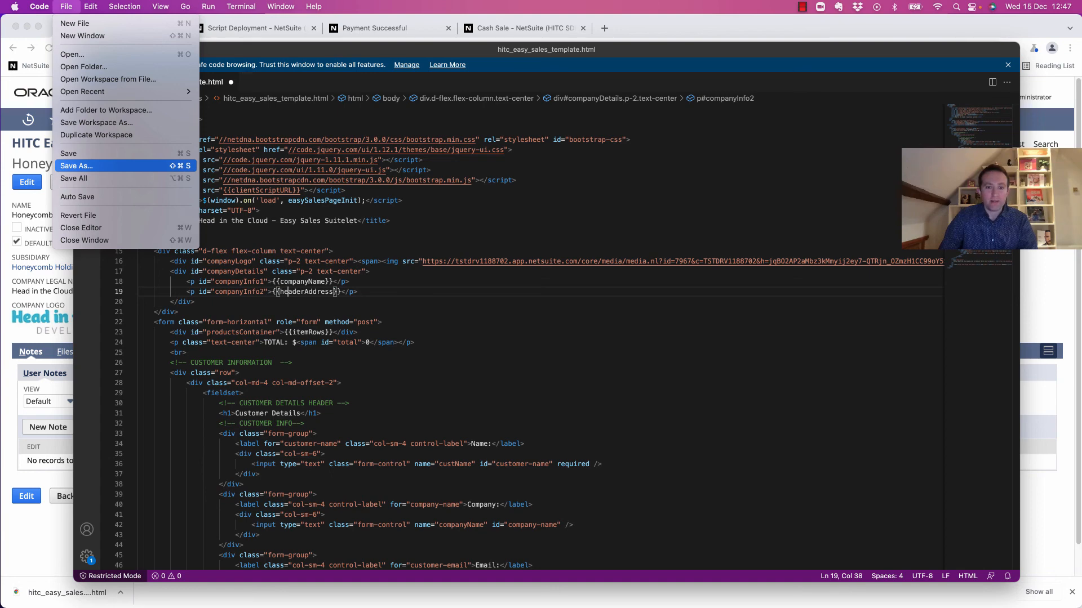
pyautogui.click(76, 166)
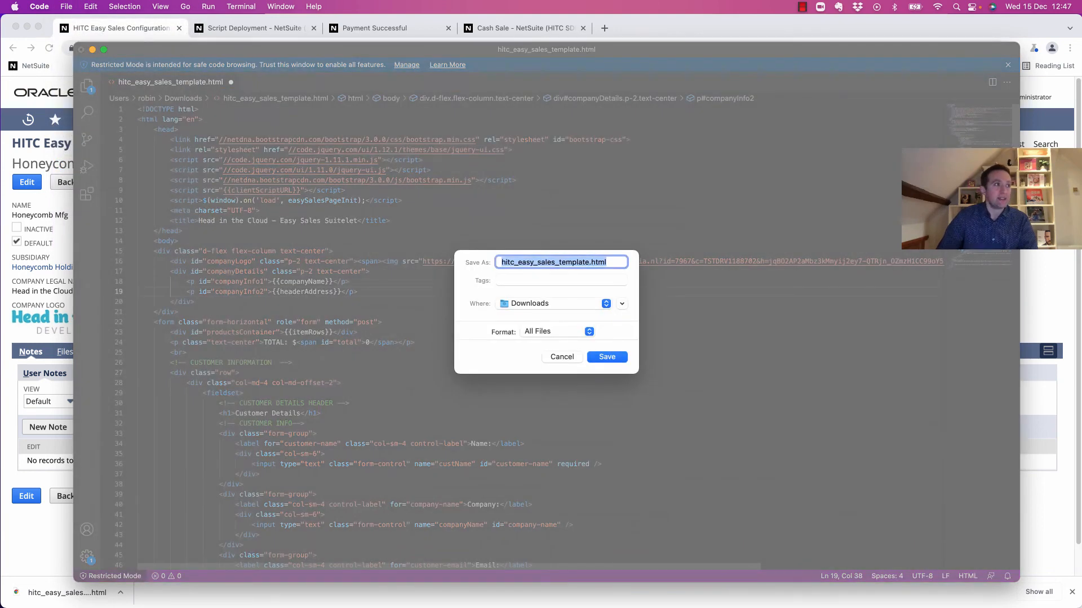
pyautogui.press('Left')
pyautogui.hotkey('shift', 'Right')
pyautogui.hotkey('shift', 'Right')
pyautogui.hotkey('shift', 'Right')
pyautogui.hotkey('shift', 'Right')
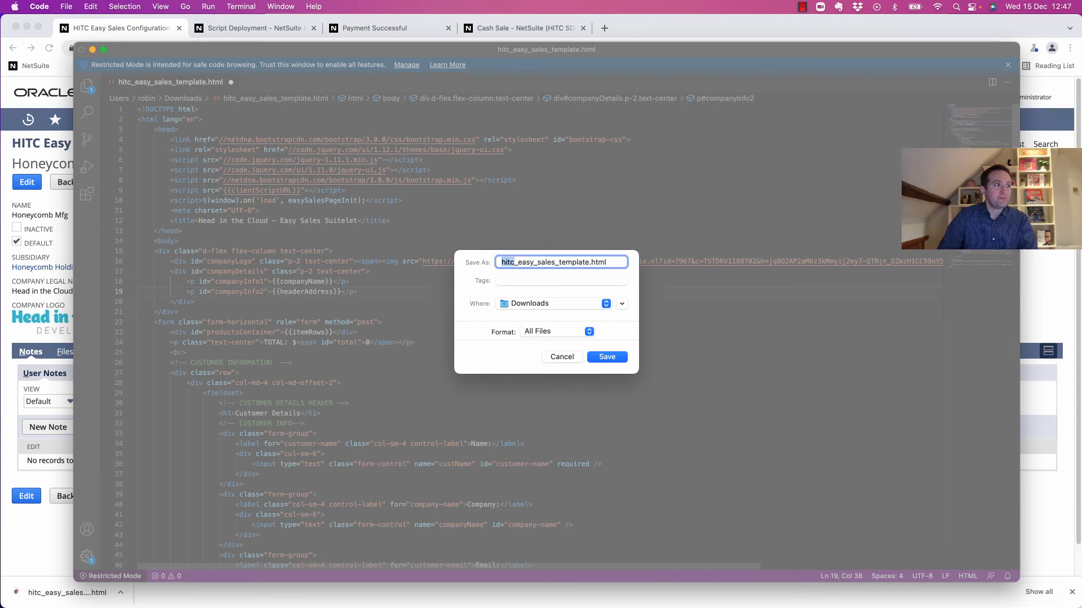
pyautogui.write('honeycomb')
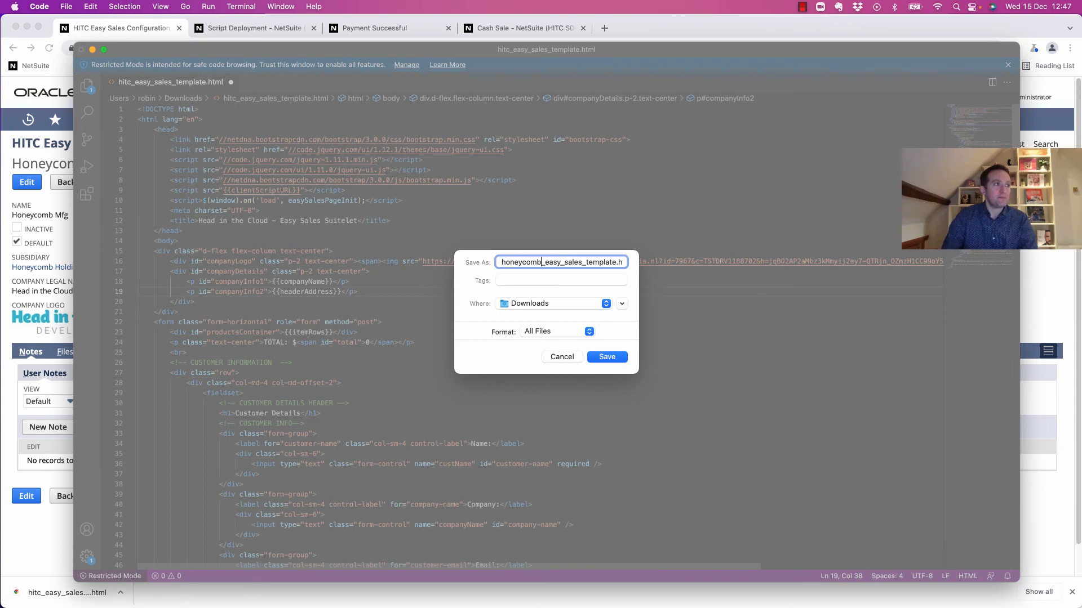
pyautogui.press('Return')
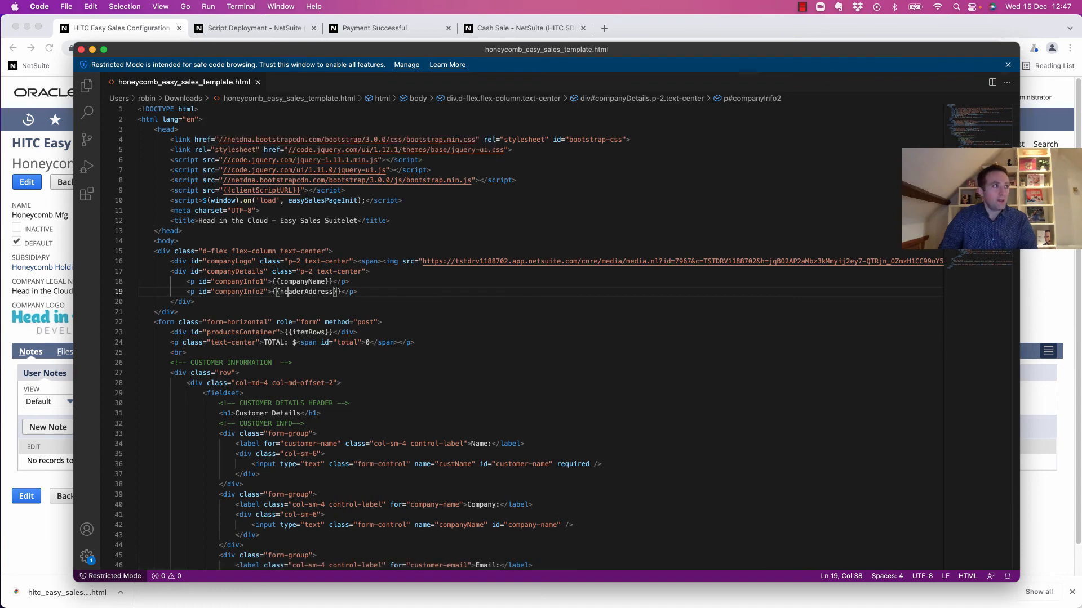
pyautogui.press('super+Tab')
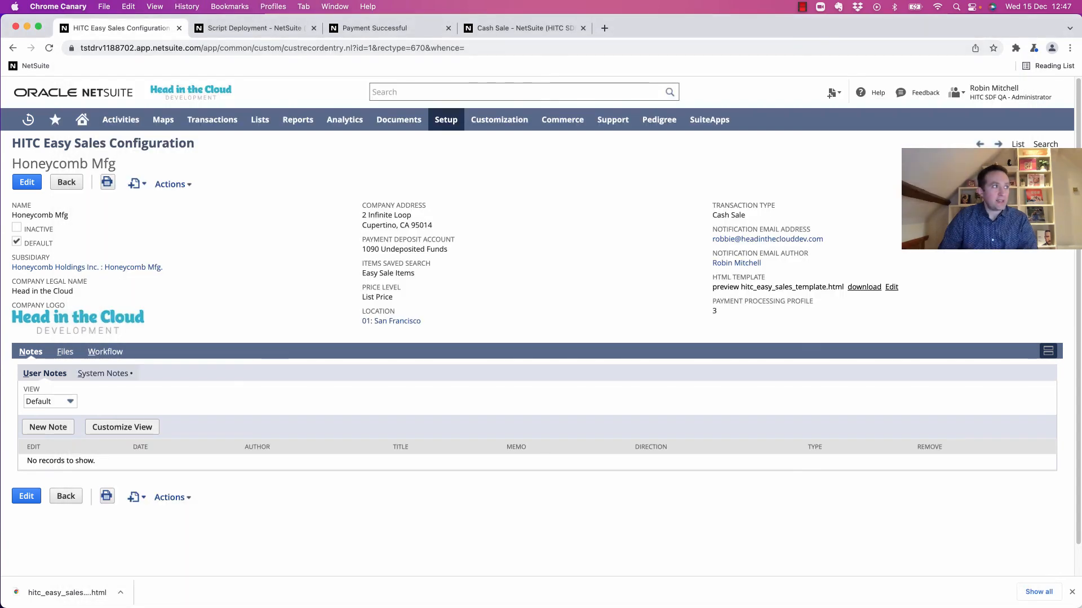
# Upload honeycomb_easy_sales_template.html as the configuration's new HTML template.
pyautogui.click(27, 182)
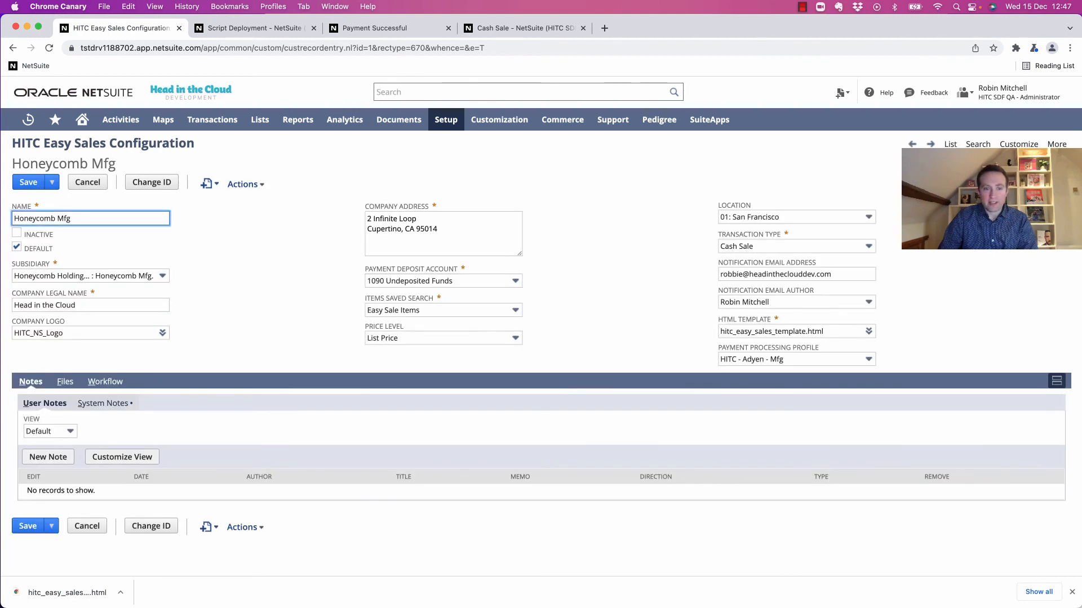
pyautogui.moveTo(797, 331)
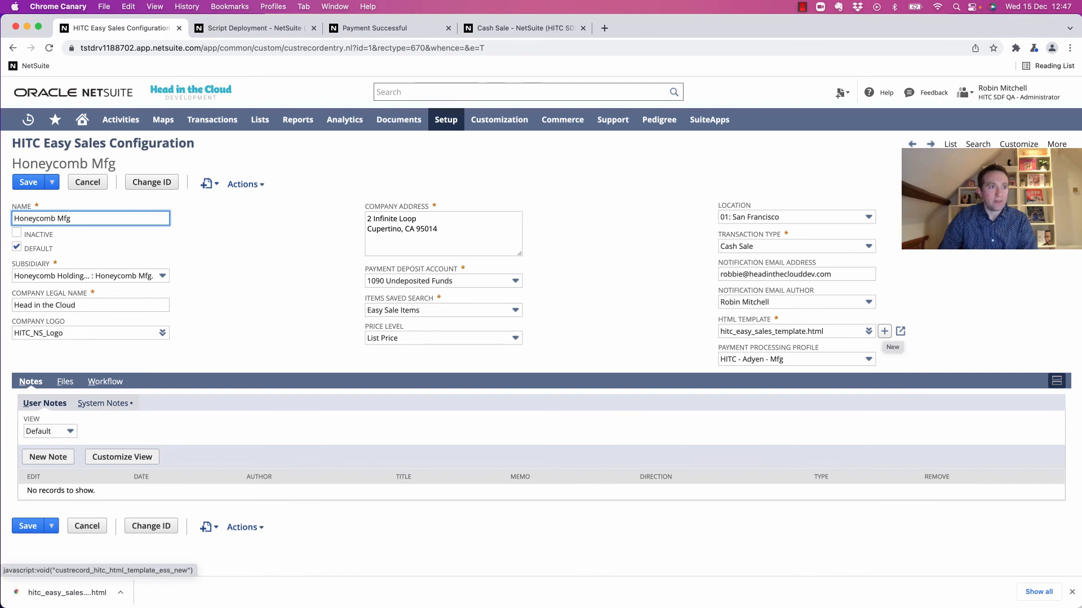
pyautogui.click(884, 331)
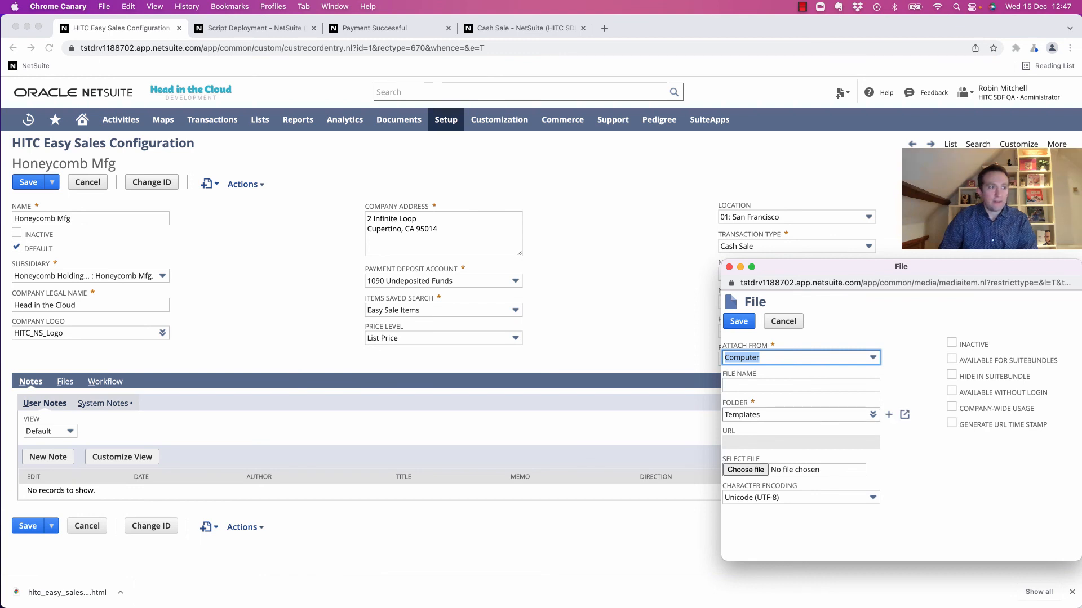
pyautogui.moveTo(1081, 377); pyautogui.dragTo(732, 469)
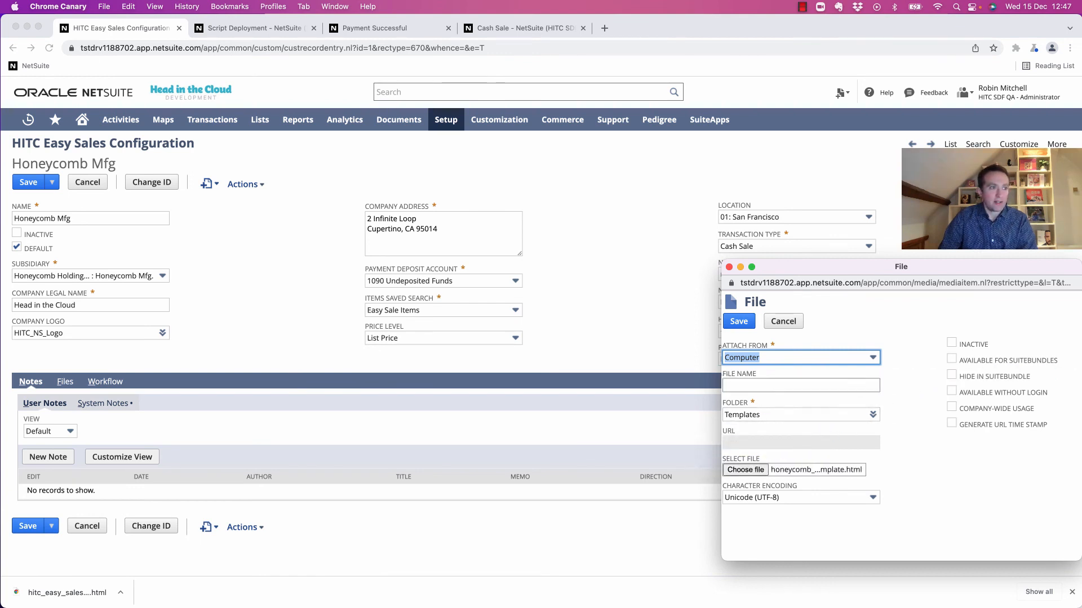
pyautogui.click(739, 321)
# Save the configuration and reopen the Easy Sales page from the deployment's External URL.
pyautogui.click(28, 183)
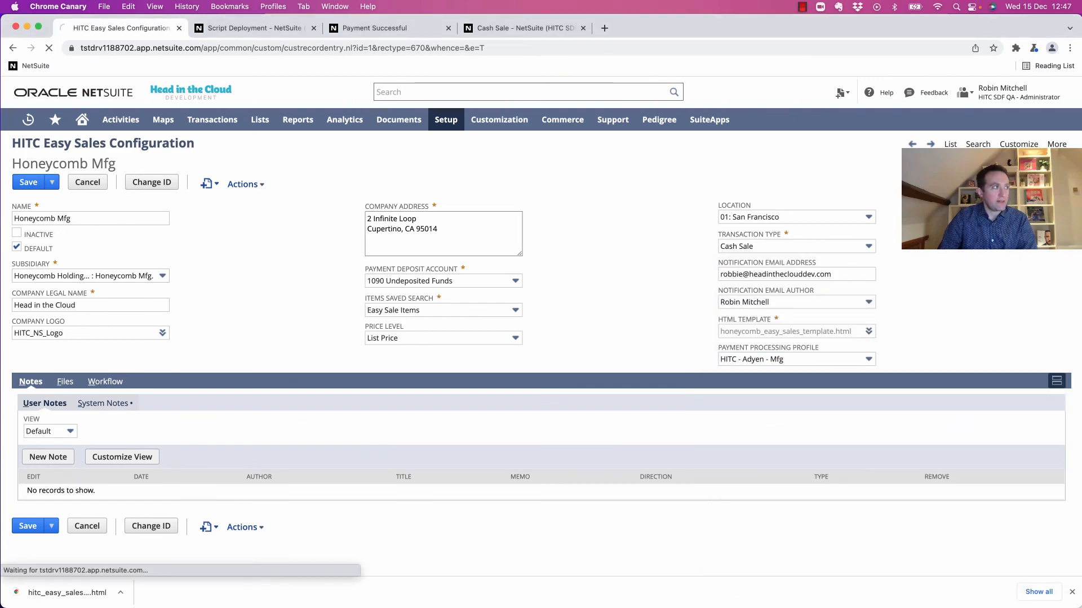
pyautogui.click(255, 28)
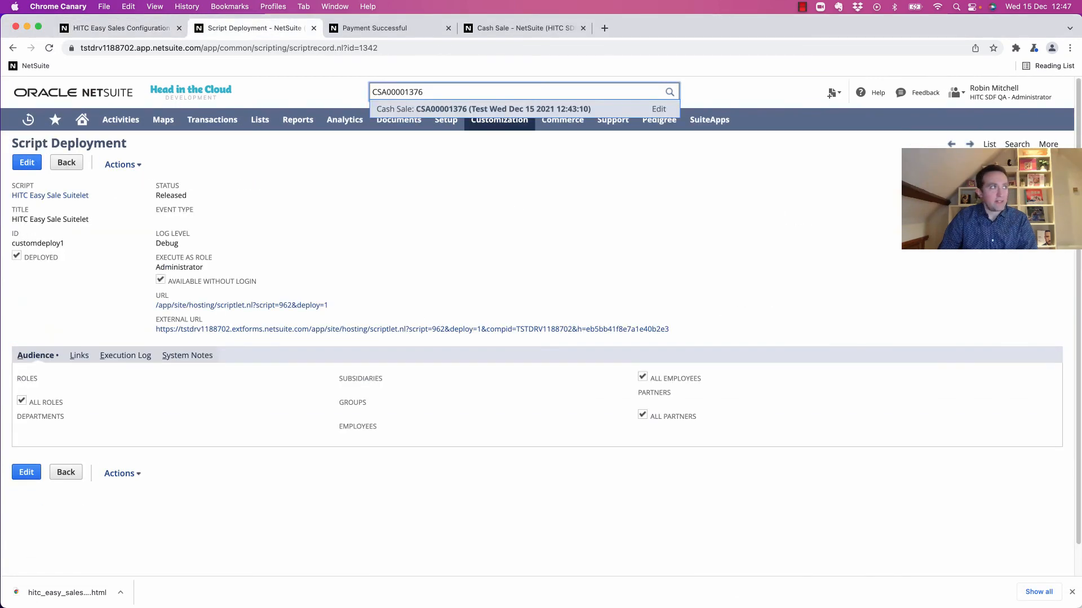
pyautogui.click(395, 329)
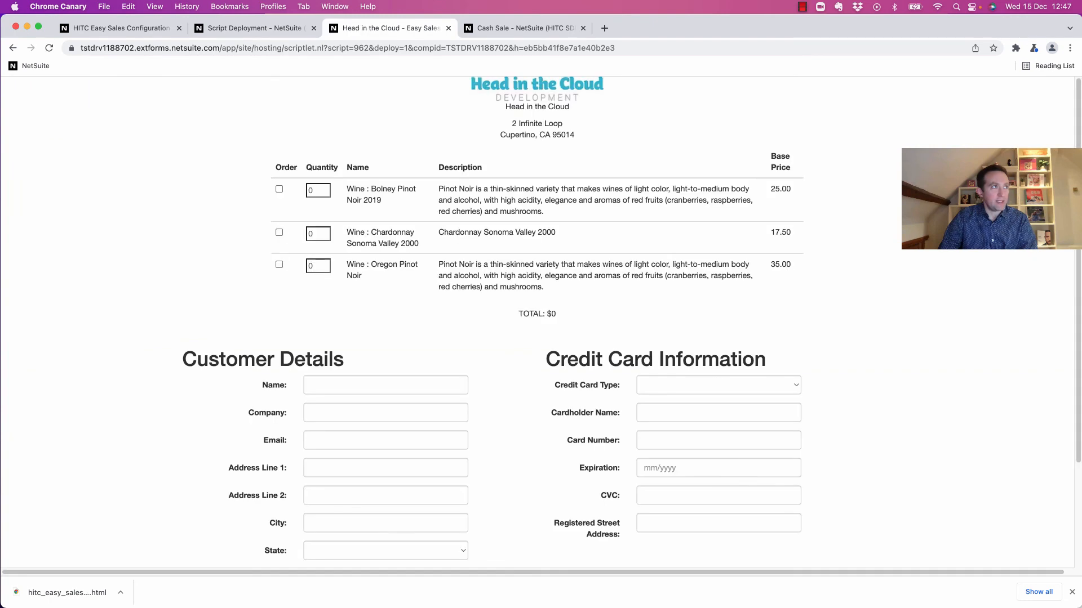